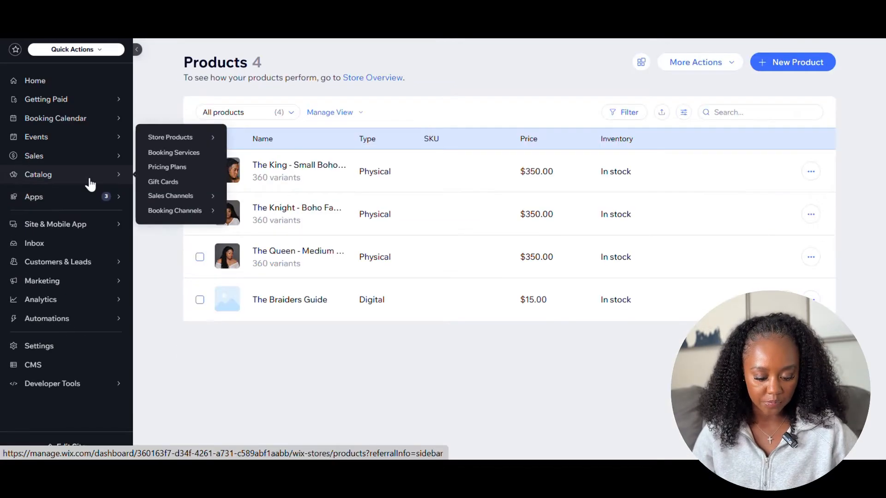
Create a new physical product in the store's product list and name it "Product Title".
left_click(90, 176)
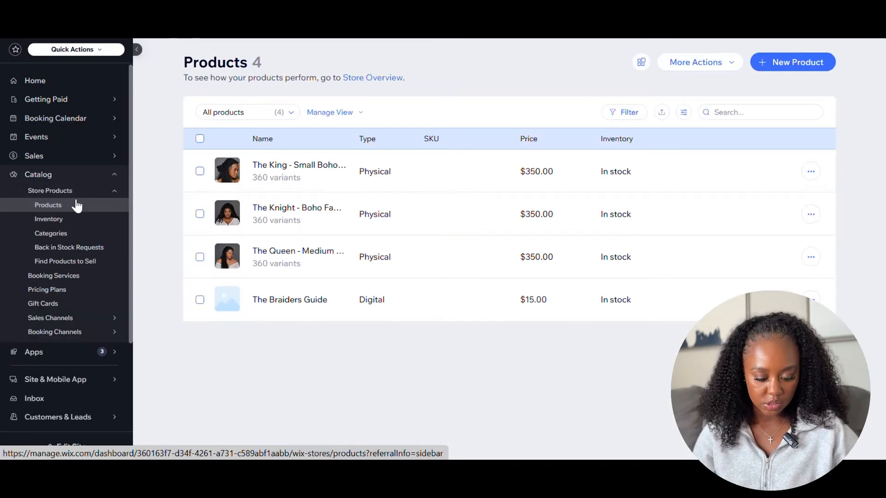
left_click(105, 191)
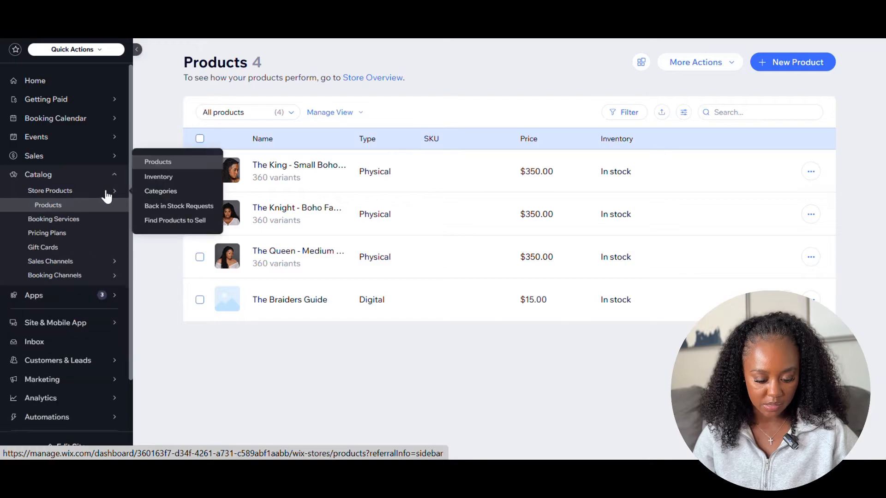
left_click(107, 192)
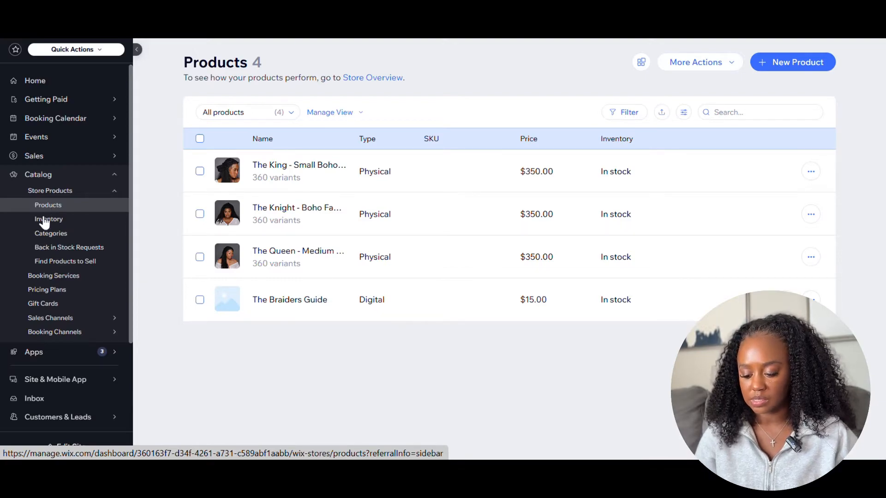
left_click(791, 67)
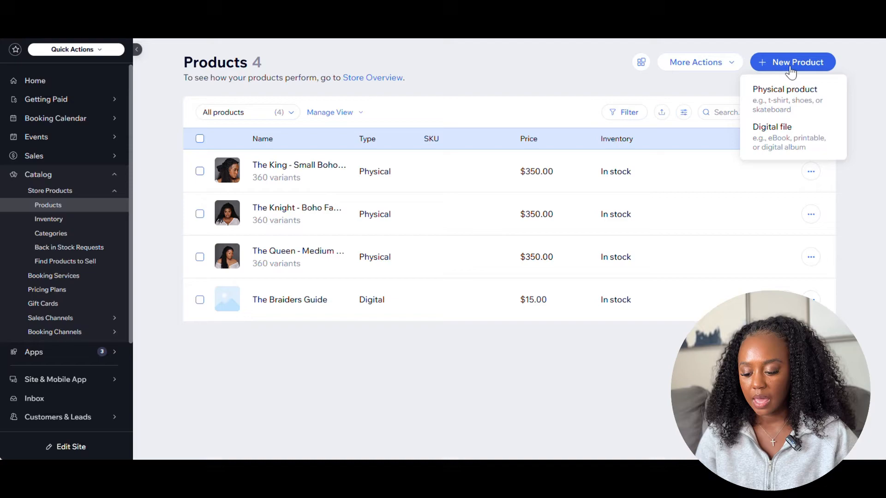
left_click(783, 97)
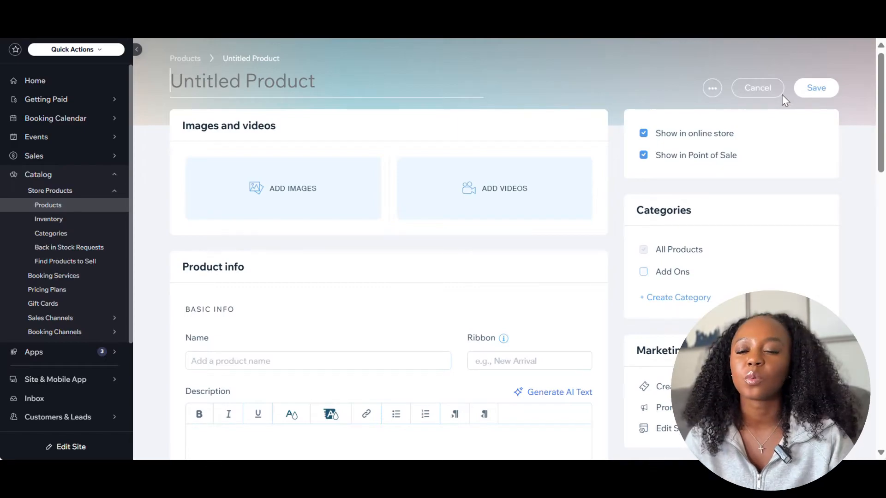
type("Product Title")
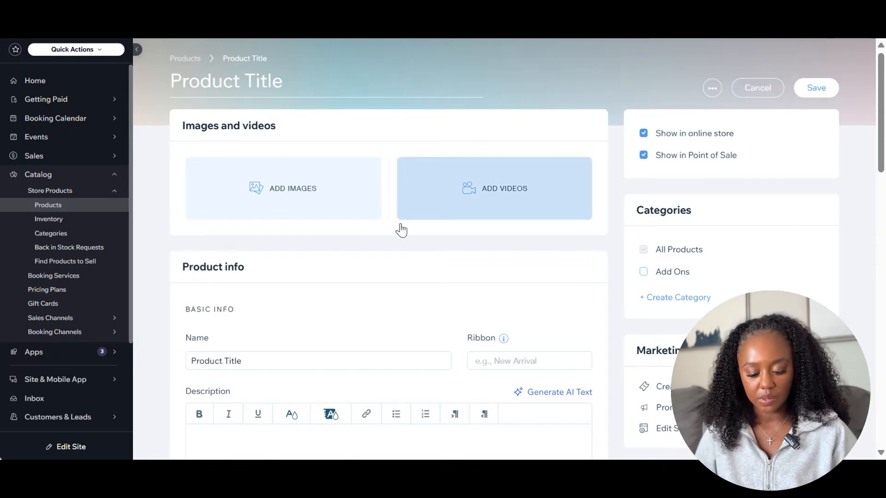
Add the four consecutive site images from DSC04342.JPG through DSC04326_(2) copy.jpeg to the product.
left_click(306, 187)
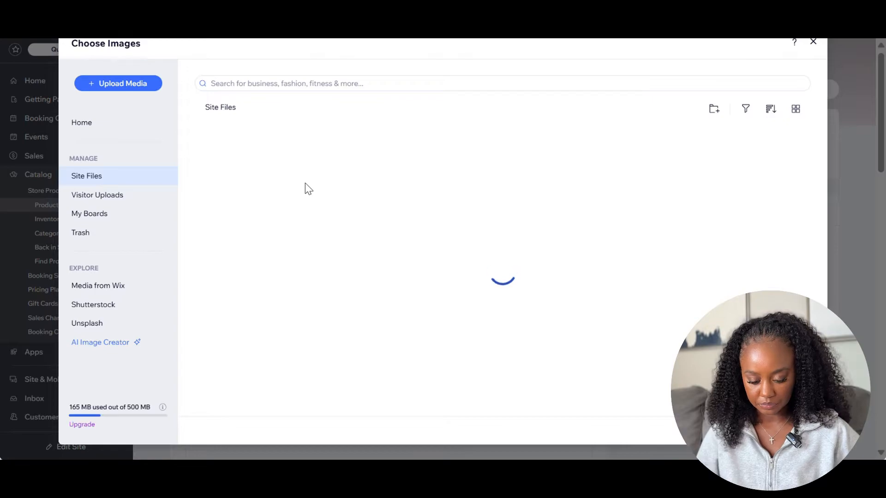
scroll(484, 296, "down", 3)
scroll(590, 208, "down", 1)
left_click(589, 198)
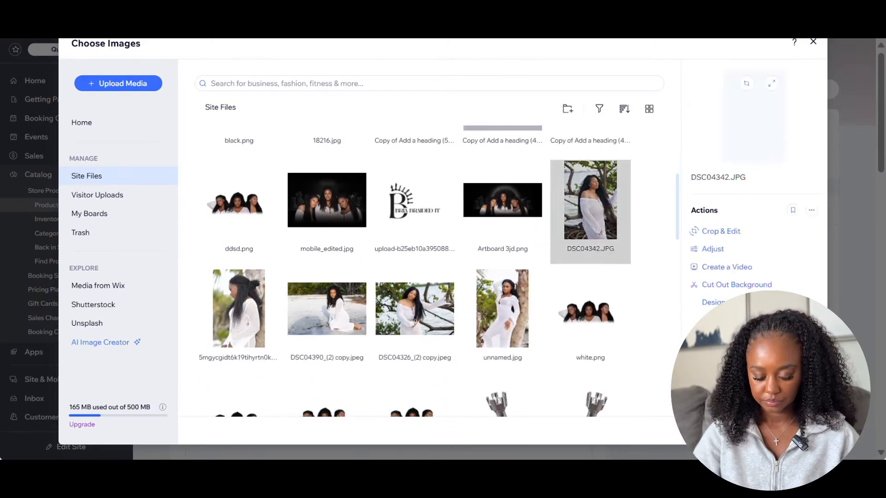
left_click(587, 174)
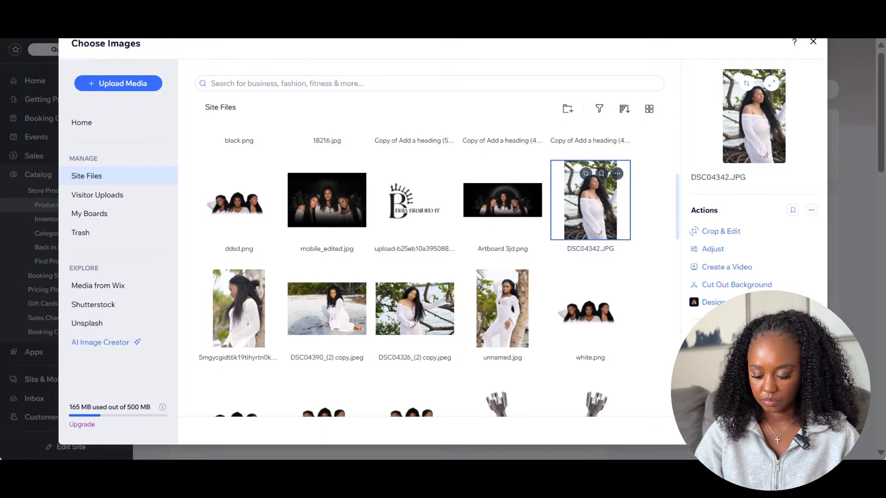
left_click(414, 308, "shift")
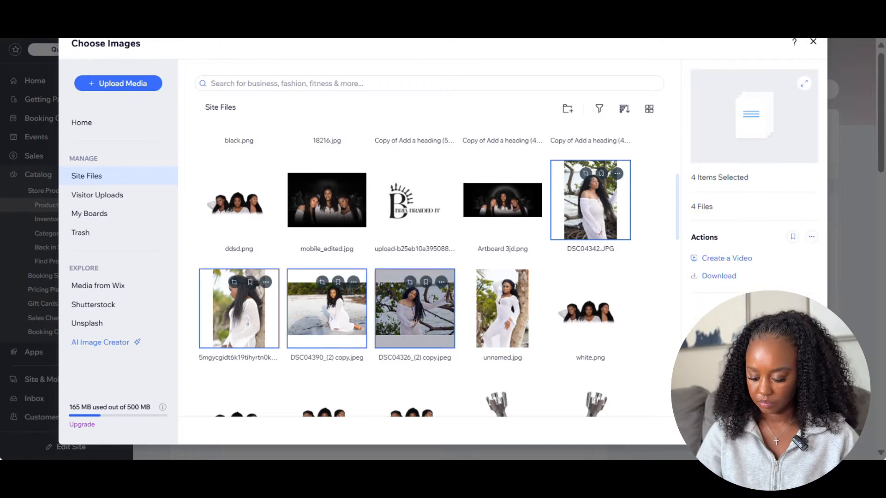
left_click(784, 430)
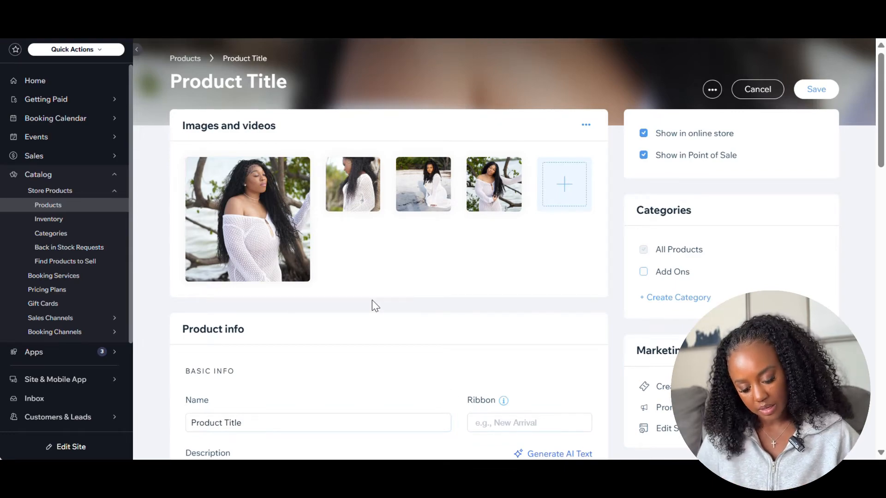
Reorder the product images so the seated beach photo is the main image, followed by the side-profile photo.
mouse_move(340, 199)
left_click_drag(340, 199, 236, 194)
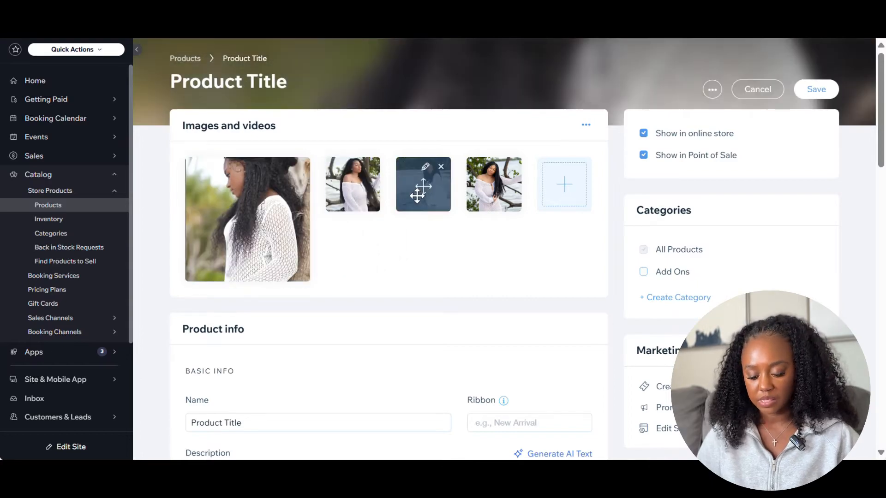
left_click_drag(422, 184, 224, 215)
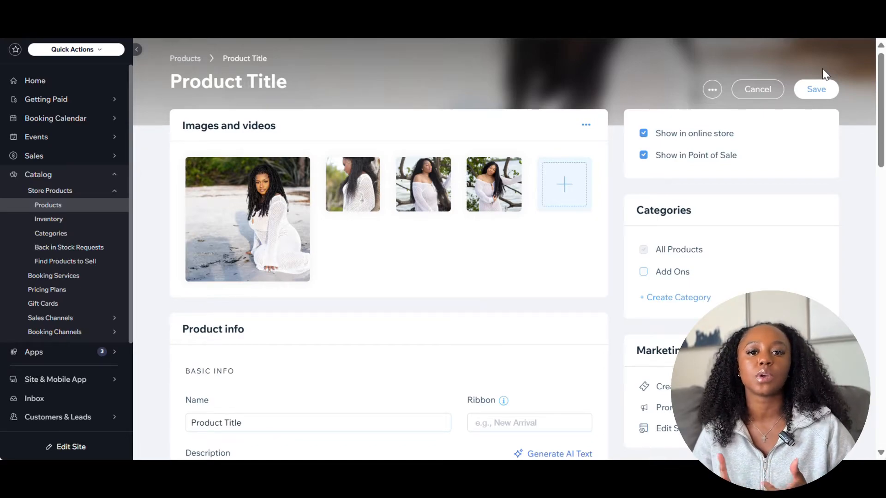
Create a product category named "Testing" and assign the product to it.
scroll(822, 68, "down", 2)
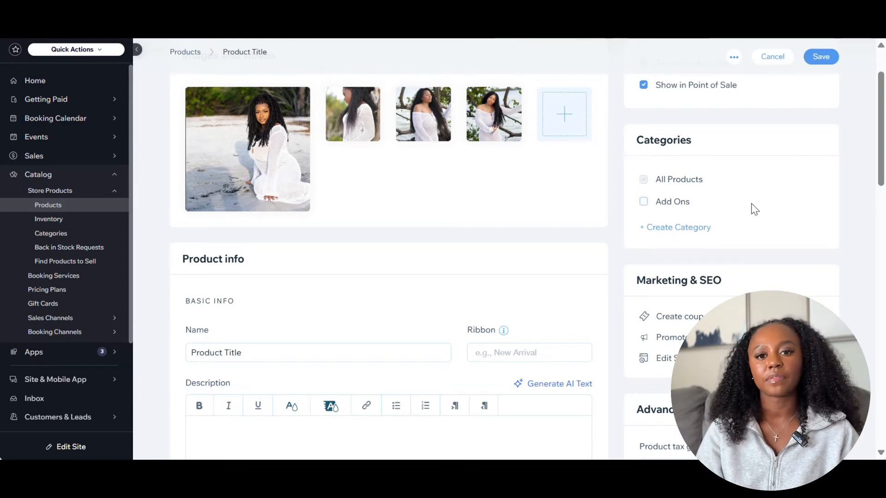
scroll(755, 209, "up", 1)
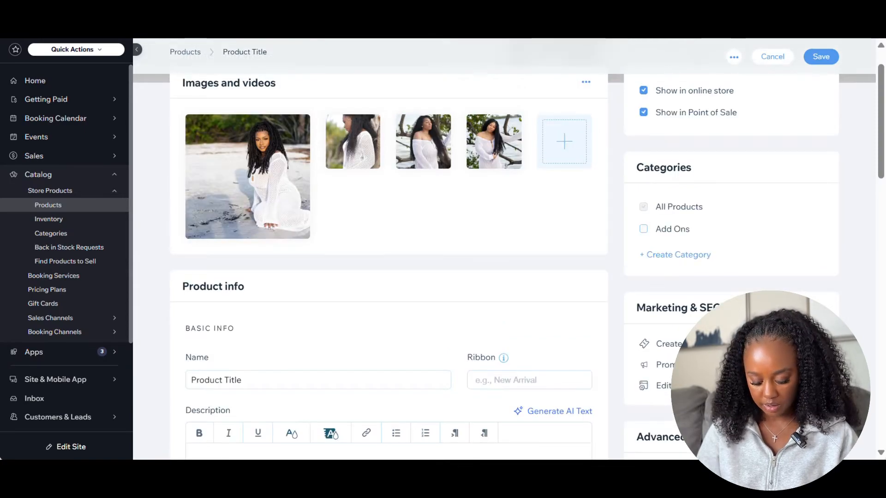
left_click(675, 255)
type("T")
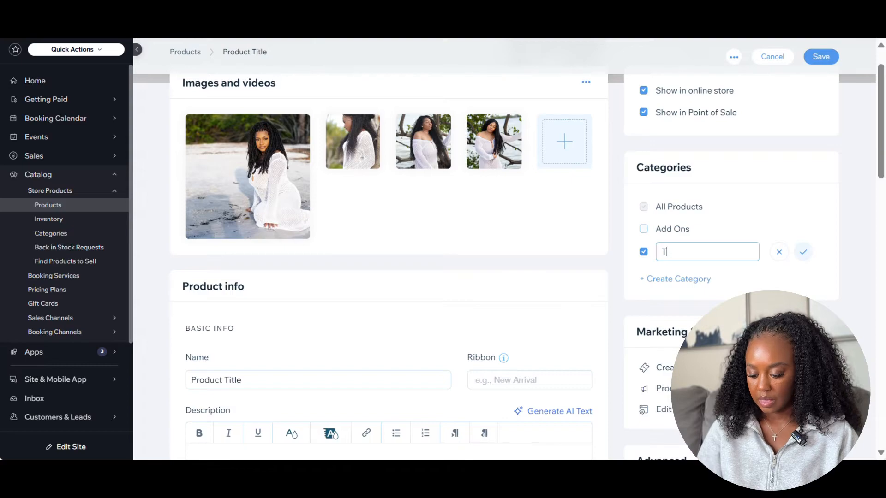
type("esting")
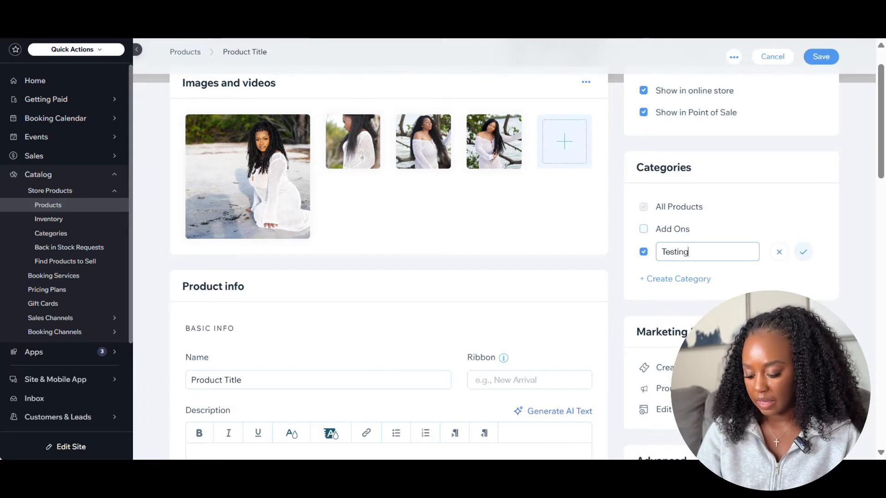
key("Return")
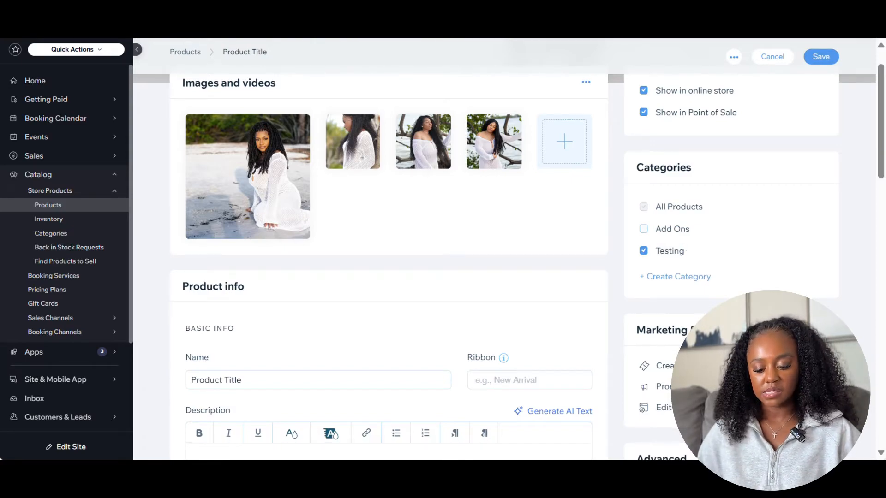
Examine the ribbon and description fields in the product's basic info.
mouse_move(423, 144)
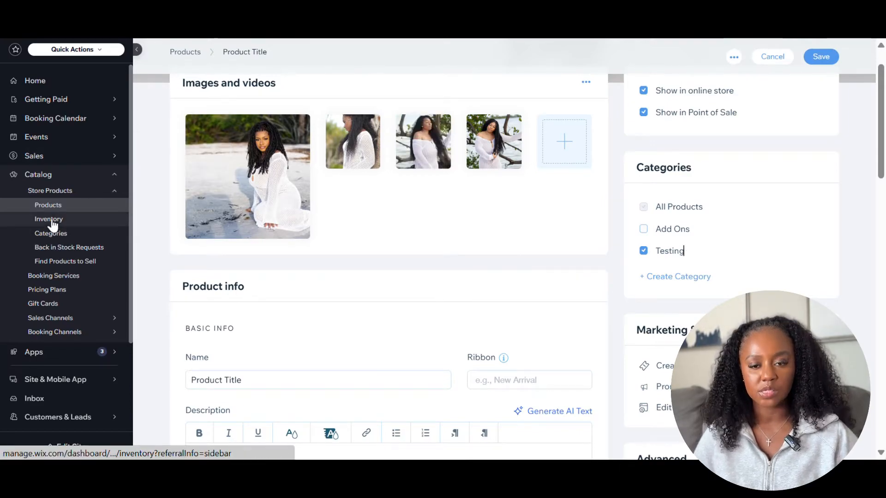
mouse_move(472, 146)
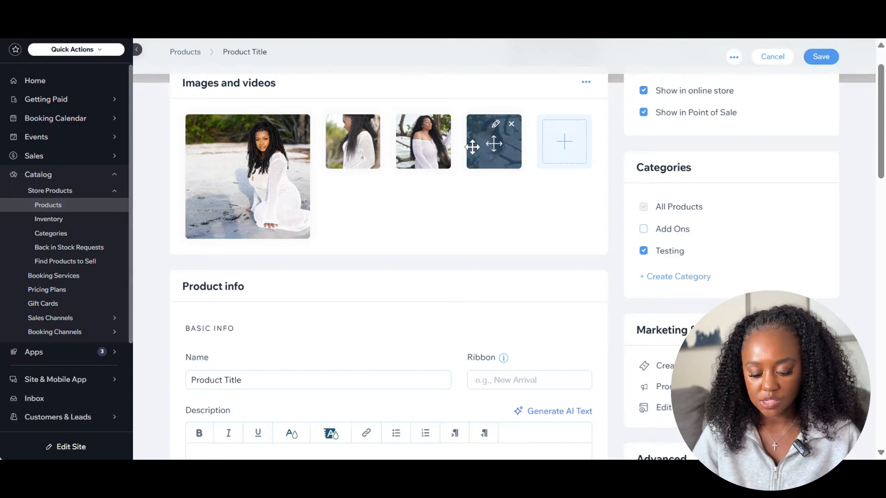
scroll(472, 147, "down", 3)
scroll(472, 147, "down", 1)
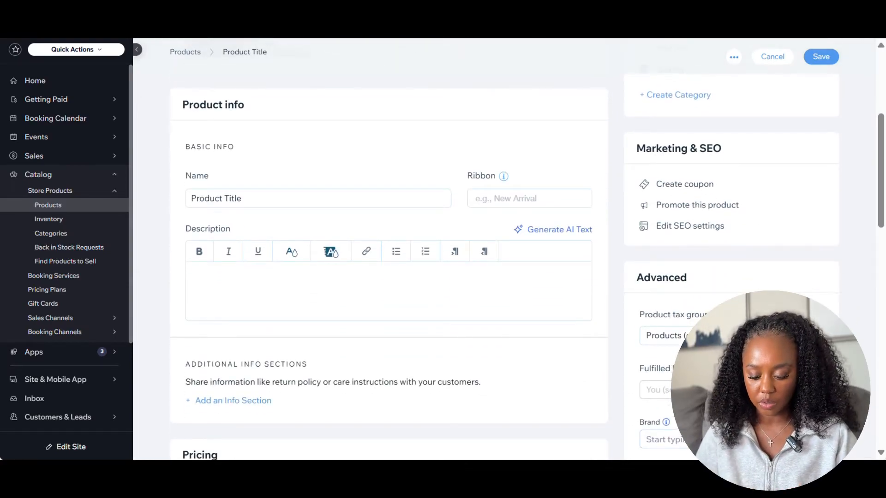
left_click(551, 202)
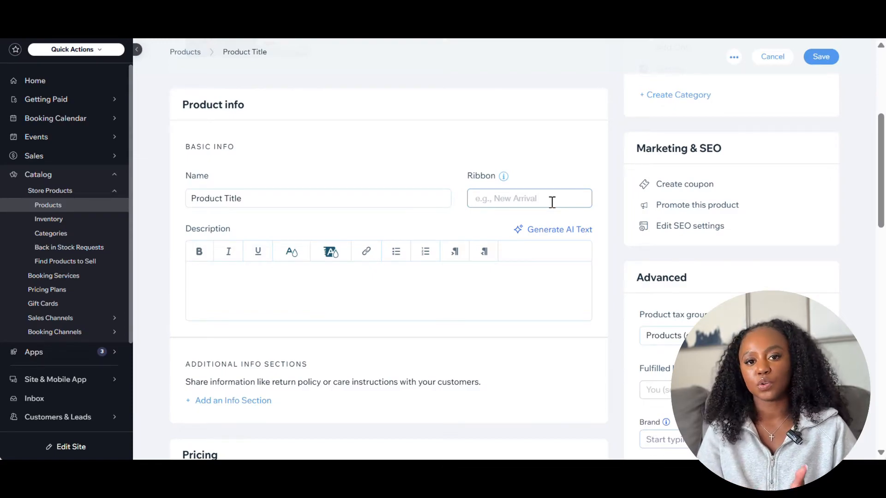
left_click(552, 202)
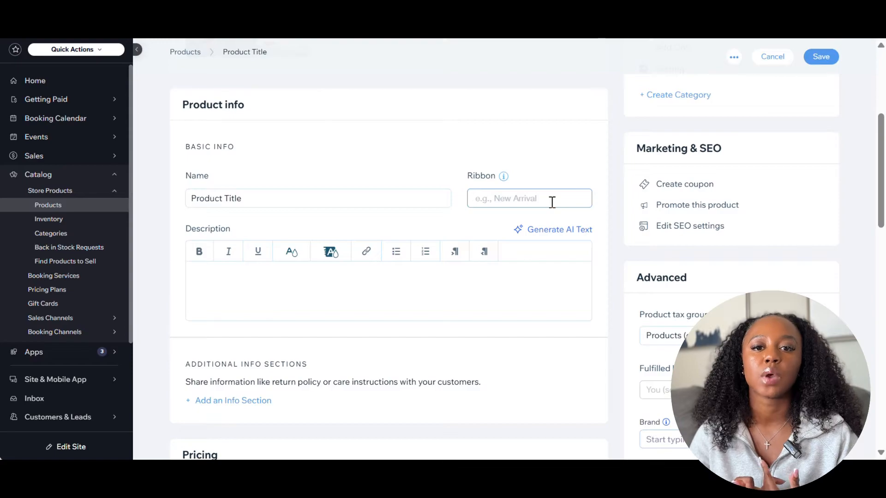
scroll(552, 202, "down", 3)
left_click(194, 203)
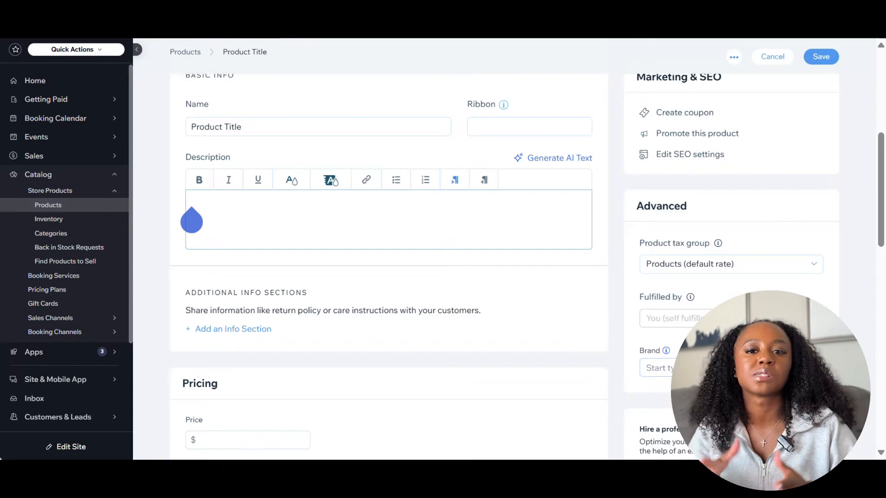
Add an additional info section titled "This is a info section title" with the text "Description".
scroll(388, 249, "down", 2)
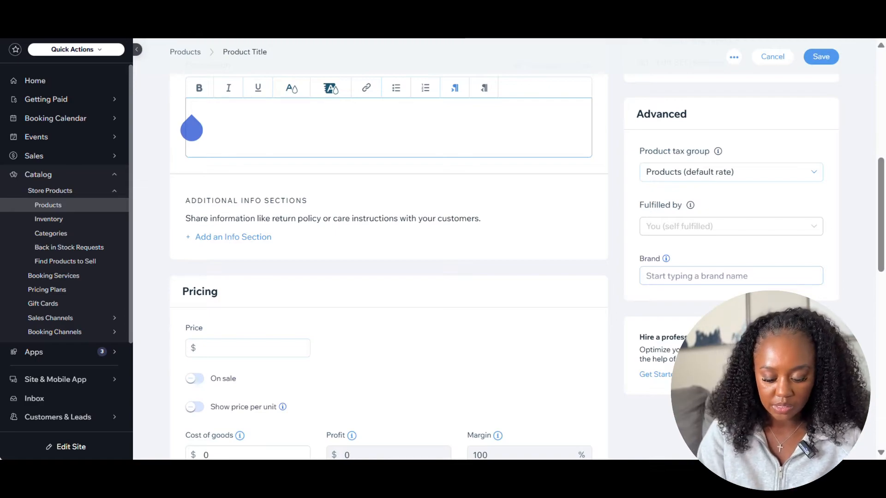
left_click(233, 237)
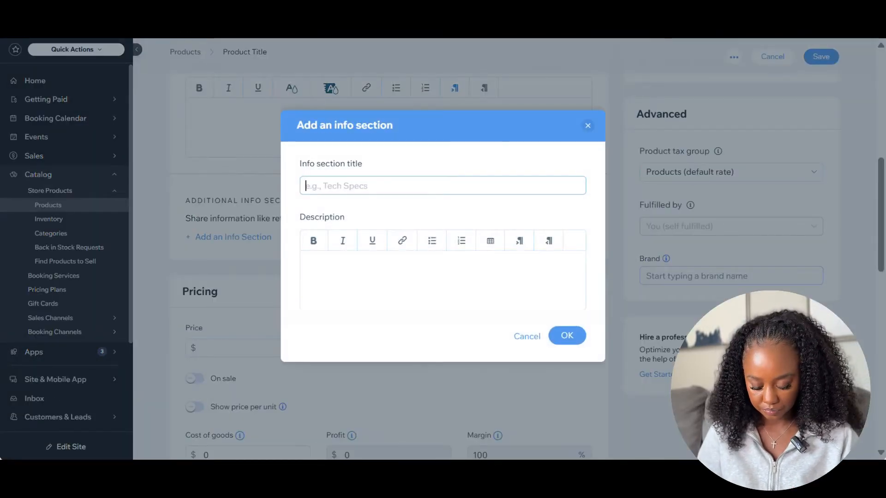
left_click(343, 186)
type("This i")
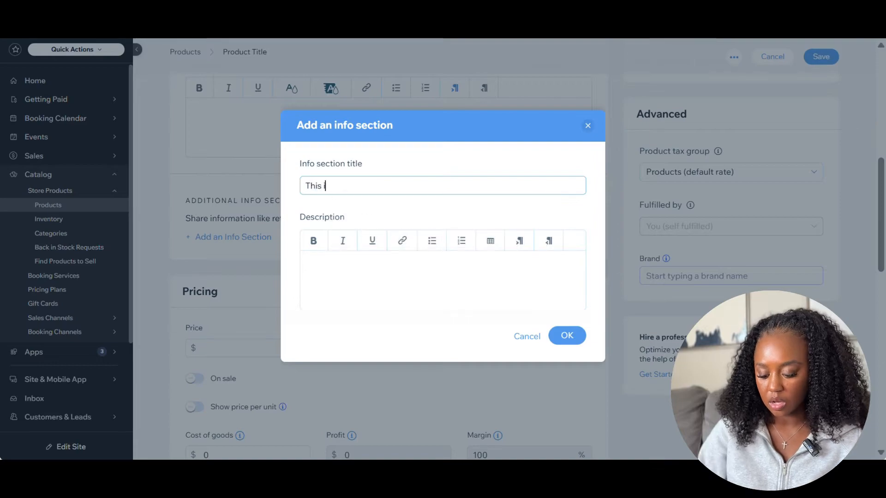
type("s a info section ")
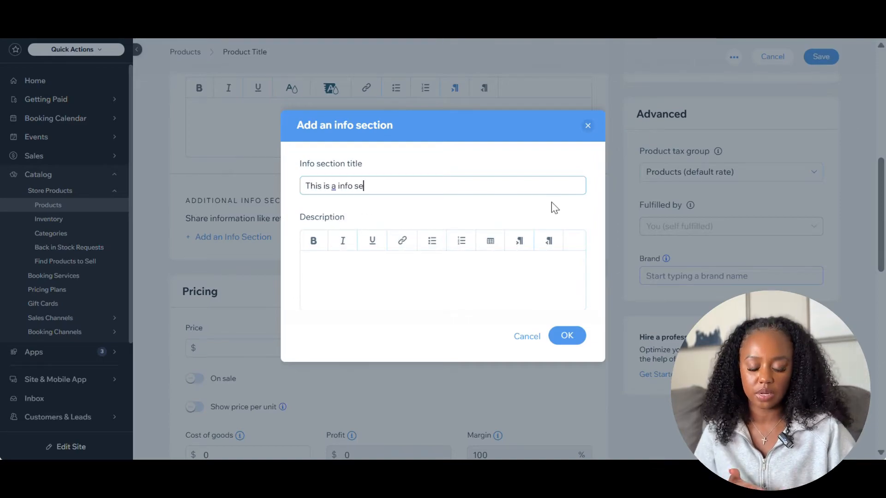
type("titl")
scroll(388, 259, "down", 4)
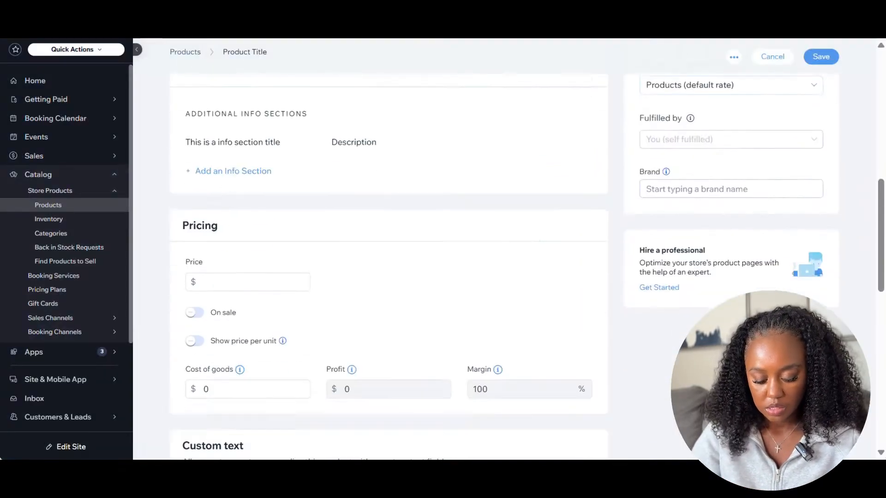
Set the product's price to $240 and put it on sale with a 50% discount.
left_click(247, 181)
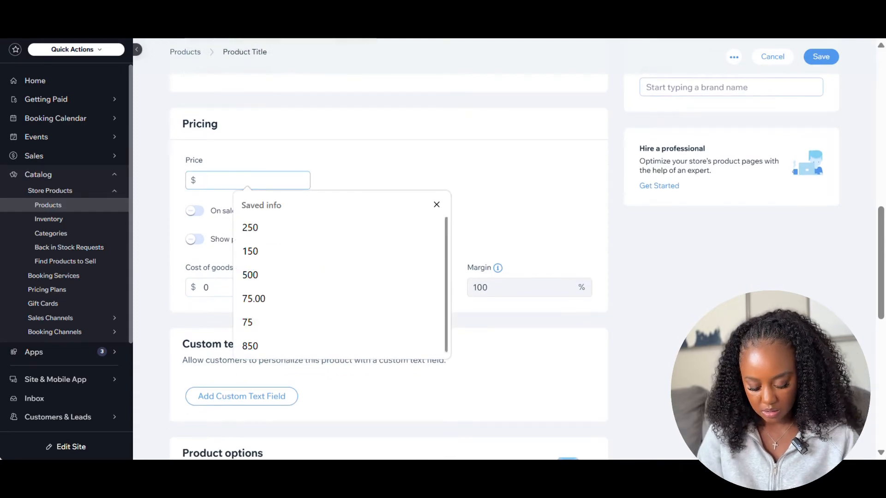
type("240")
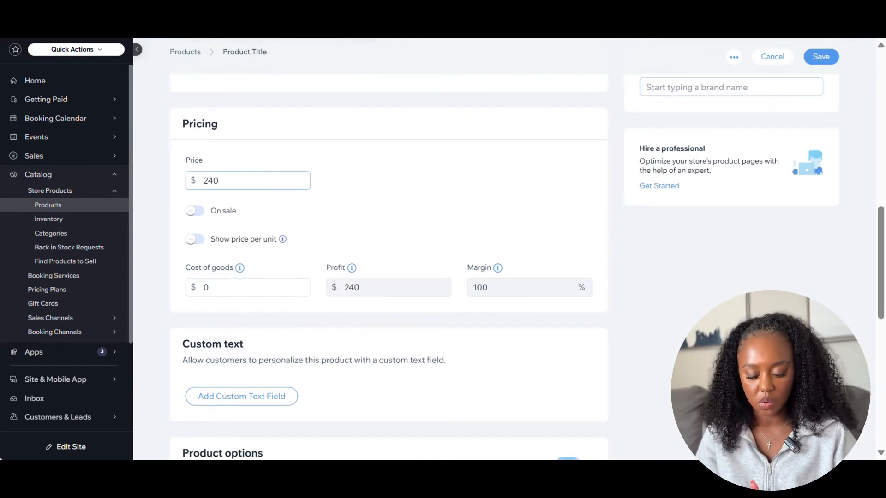
left_click(195, 210)
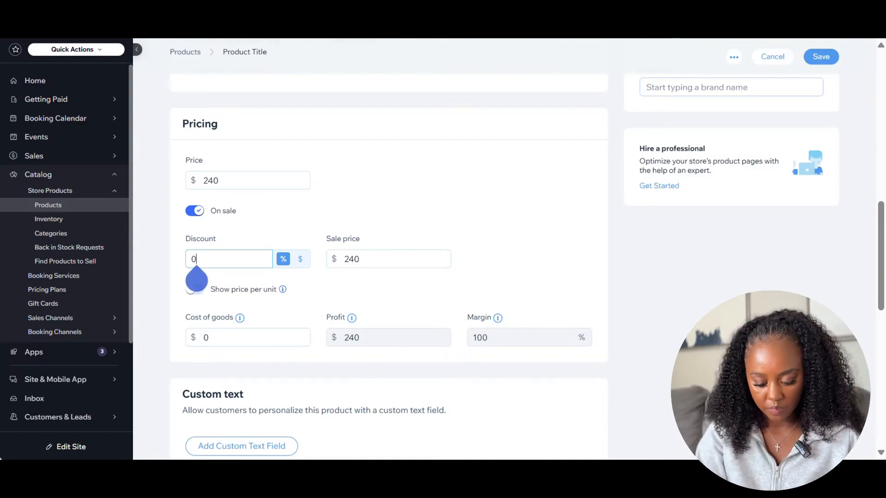
key("BackSpace")
type("50")
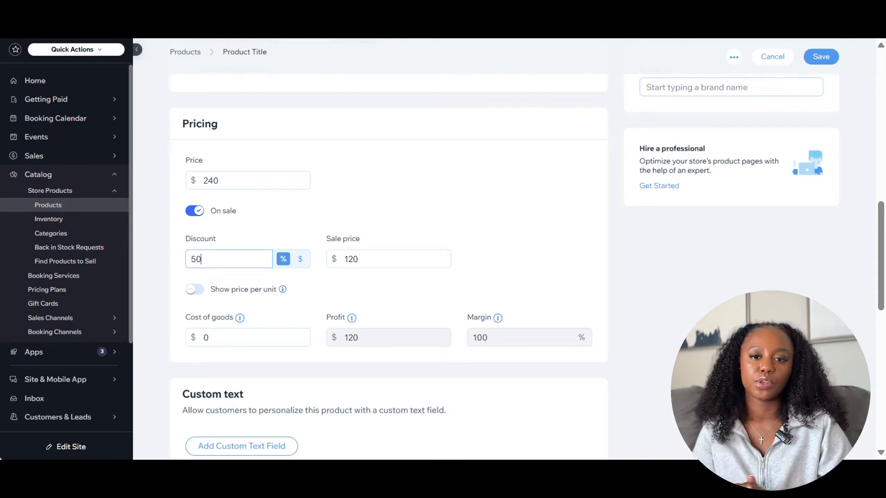
Turn on showing the price per unit and set the total product quantity to 30 lb.
scroll(193, 240, "down", 1)
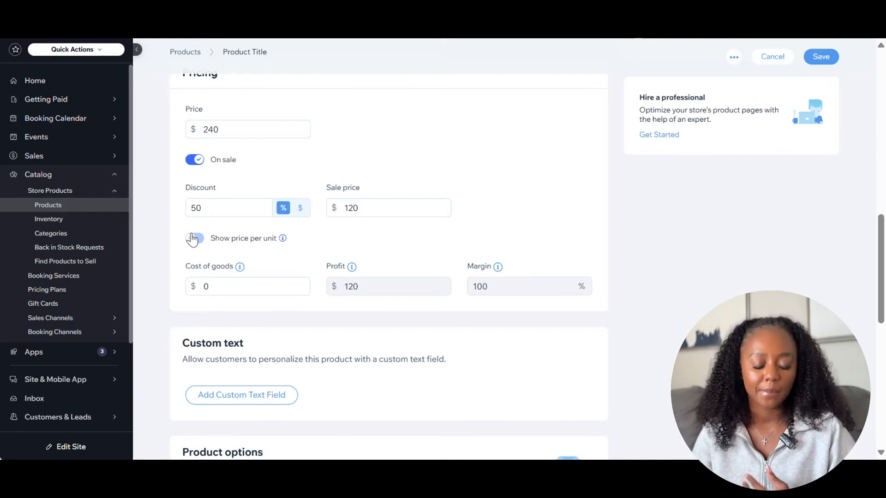
left_click(193, 238)
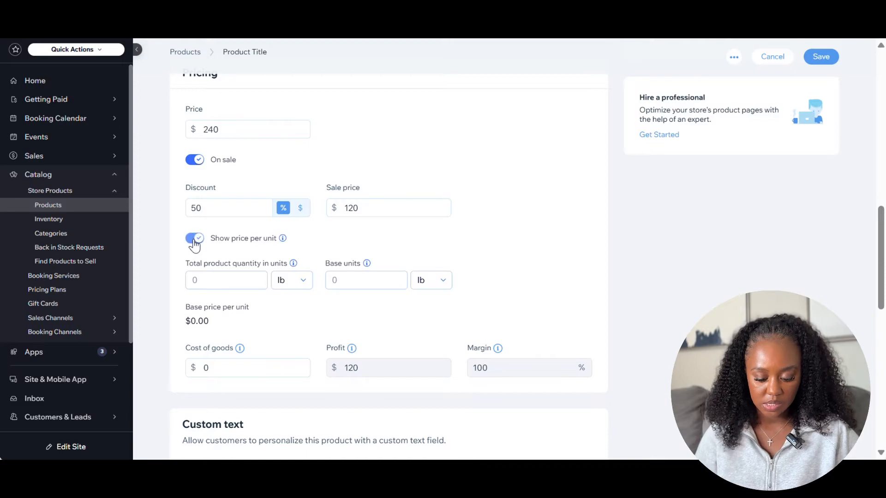
left_click(290, 291)
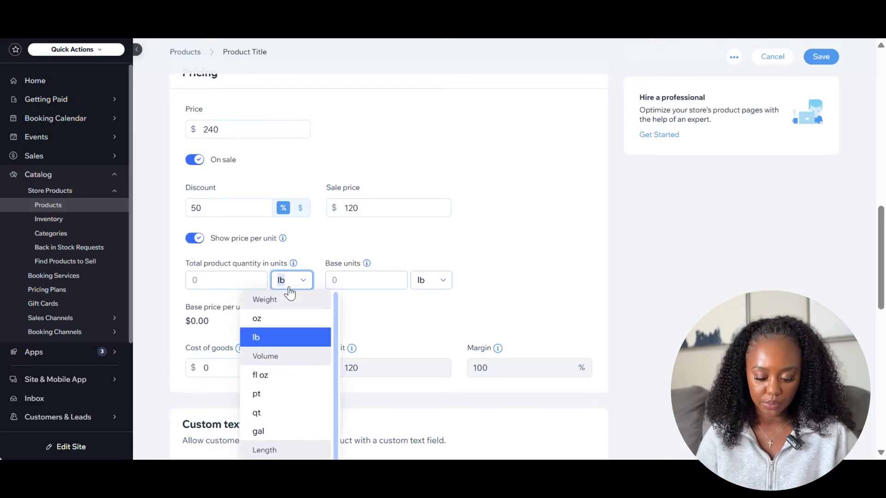
left_click(247, 286)
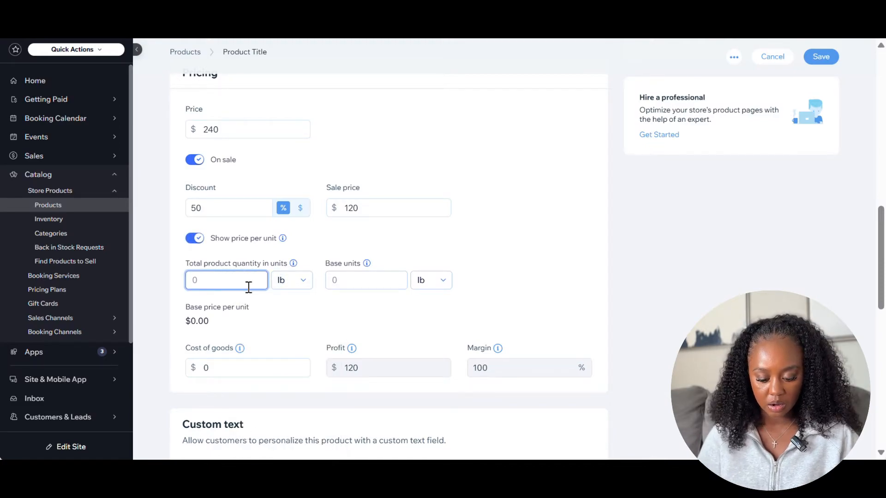
type("30")
left_click(290, 303)
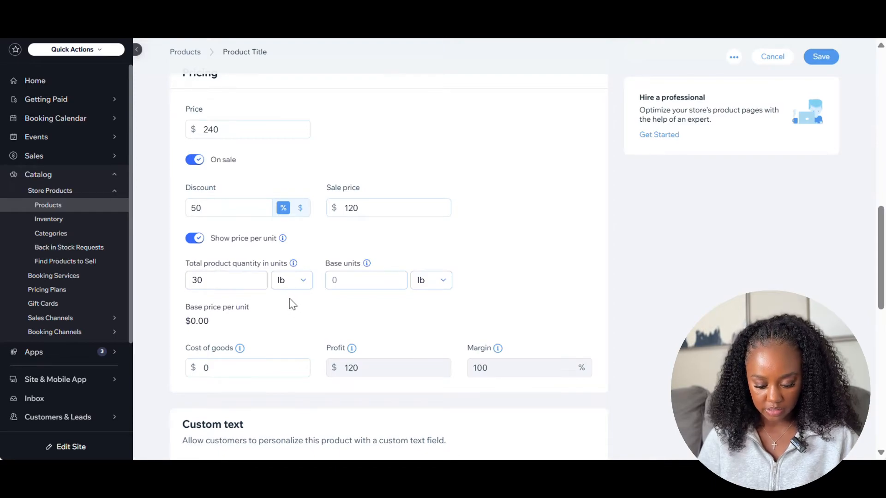
left_click_drag(290, 309, 245, 273)
left_click(295, 280)
mouse_move(336, 305)
left_mouse_down()
mouse_move(339, 339)
mouse_move(328, 305)
left_mouse_up()
scroll(329, 312, "down", 2)
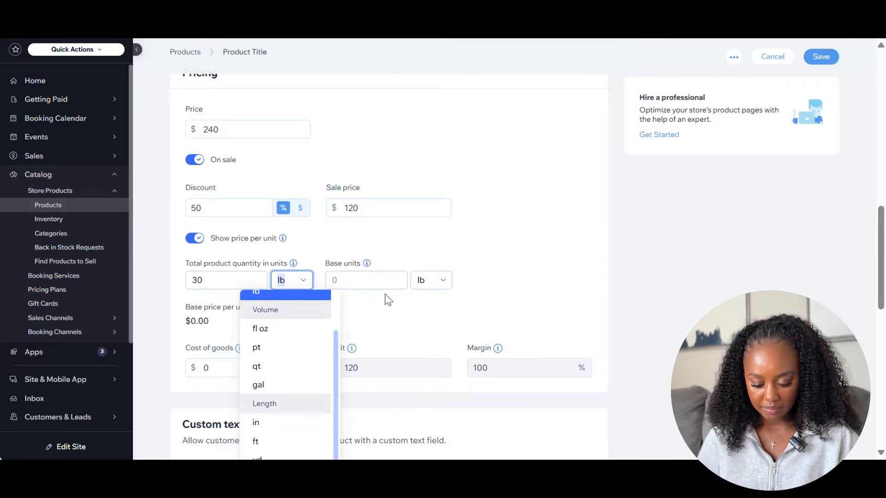
Set the base units for the unit price to 30 oz.
left_click(386, 282)
left_click(432, 286)
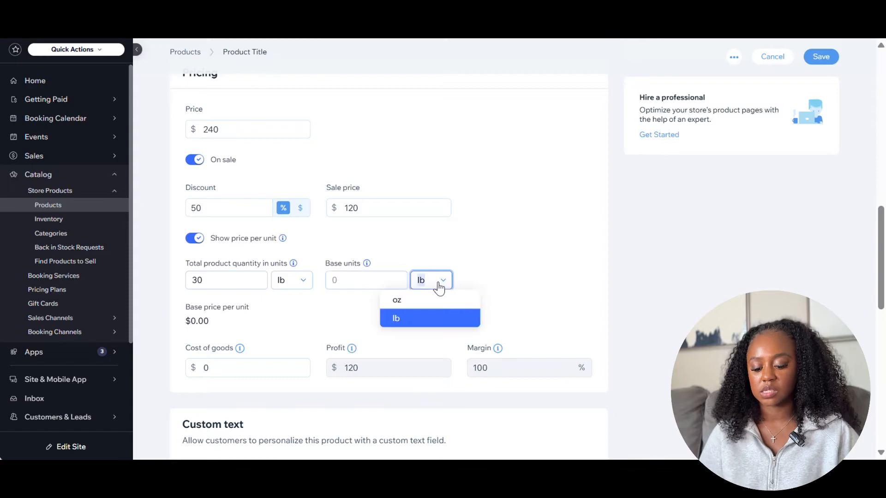
right_click(415, 306)
left_click(397, 301)
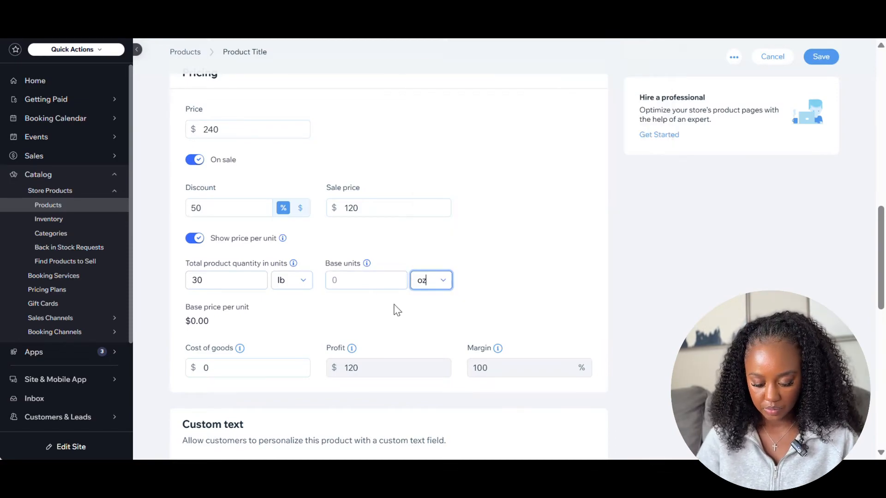
left_click(375, 284)
type("30")
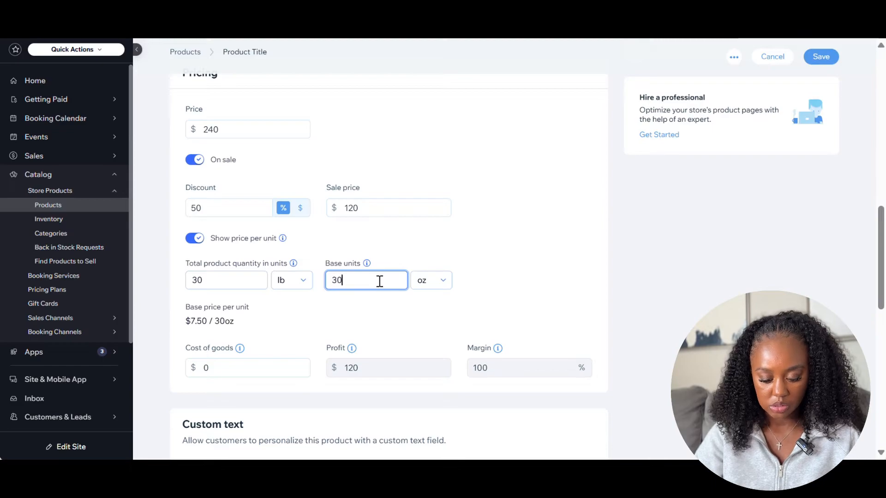
key("Tab")
Set the product's cost of goods to $50 and check the explanation of the Margin field.
scroll(465, 263, "down", 1)
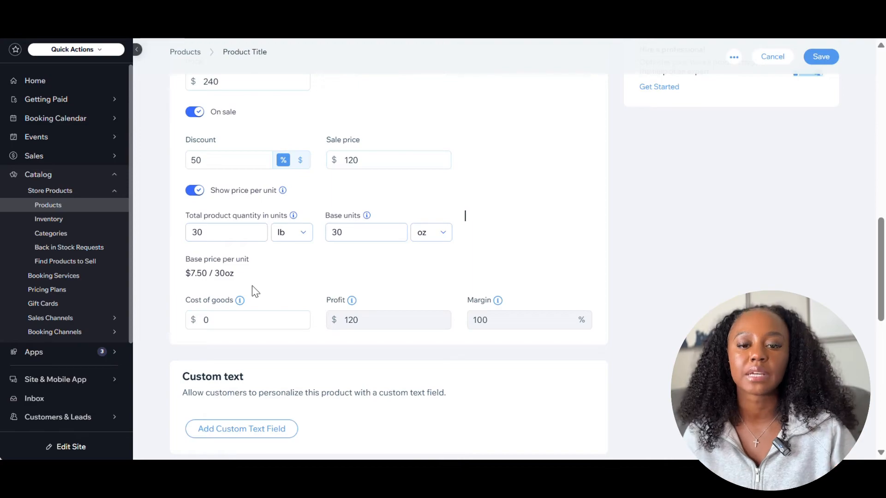
scroll(515, 251, "down", 2)
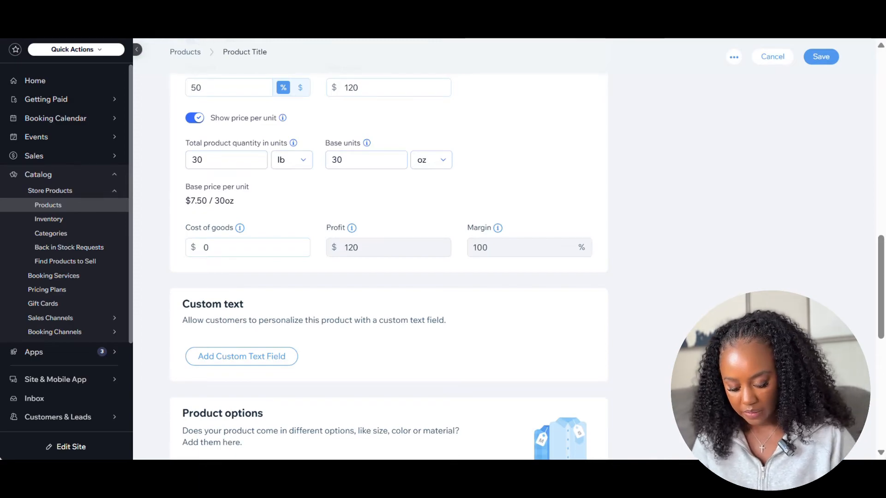
scroll(388, 267, "down", 1)
left_click(239, 240)
key("BackSpace")
type("50")
left_click(493, 215)
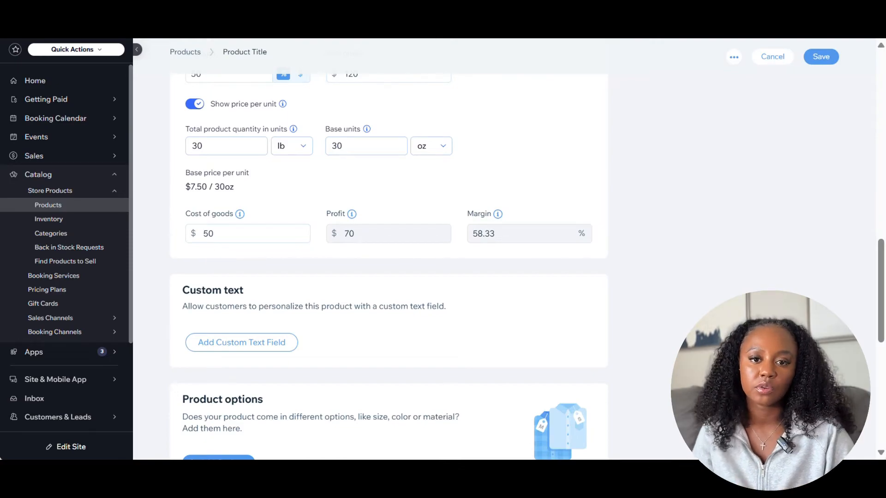
left_click(214, 234)
left_click(585, 234)
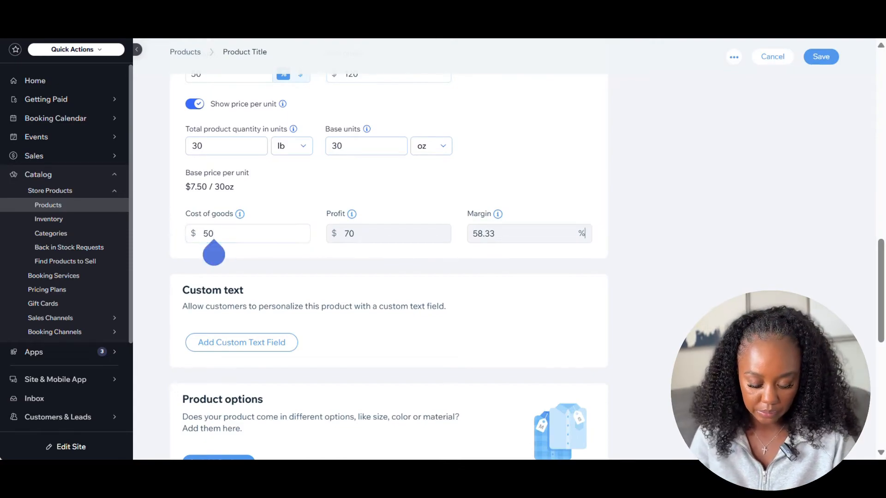
mouse_move(497, 215)
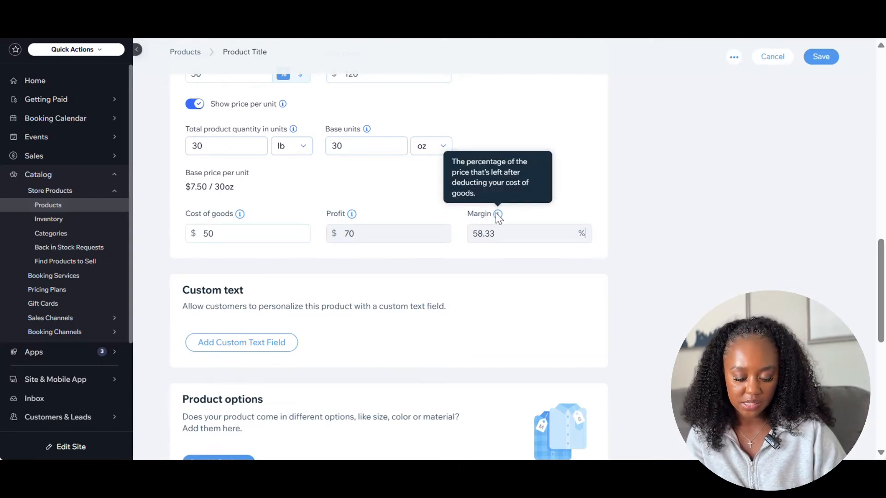
Add a custom text field titled "Please input first name:" and make it mandatory.
scroll(571, 191, "down", 3)
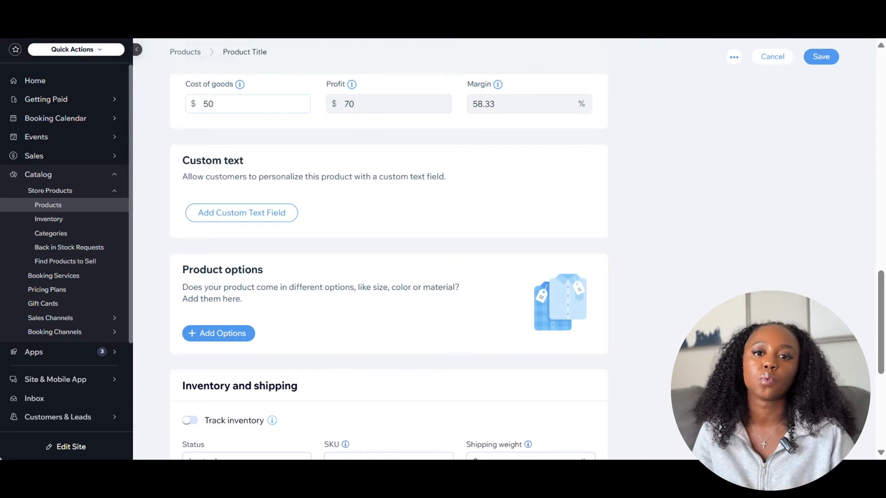
left_click(242, 213)
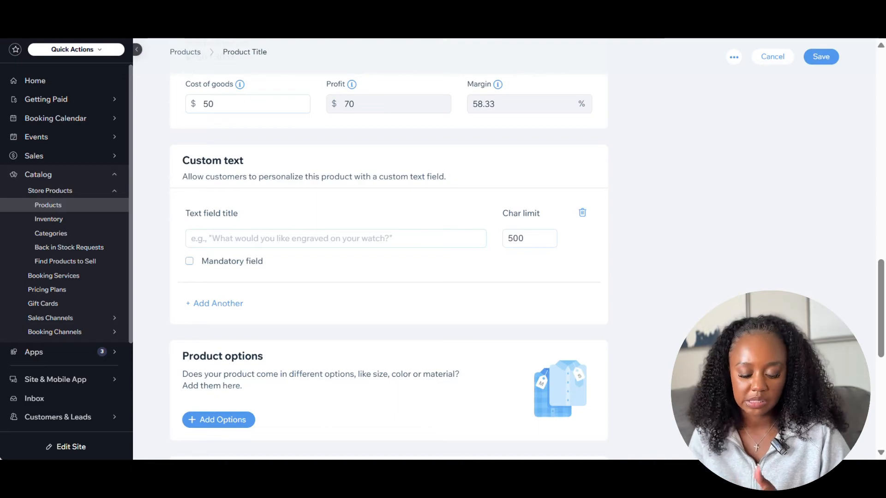
left_click(249, 239)
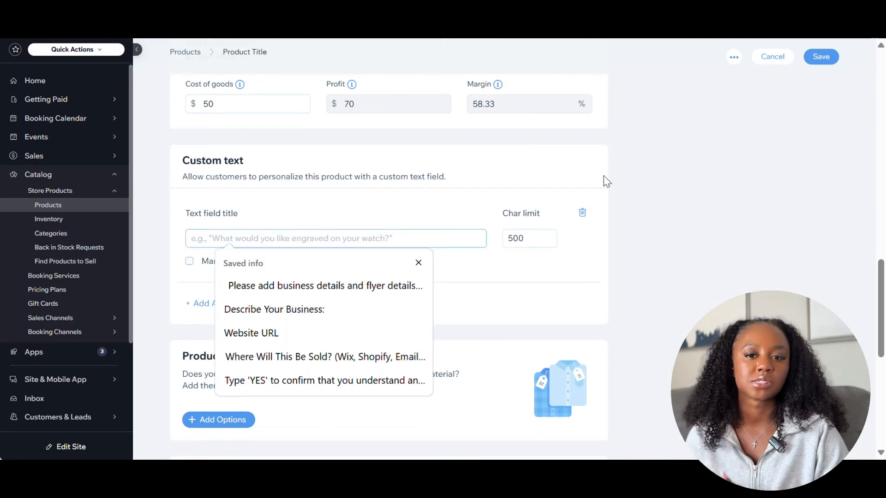
left_click(692, 253)
left_click(411, 239)
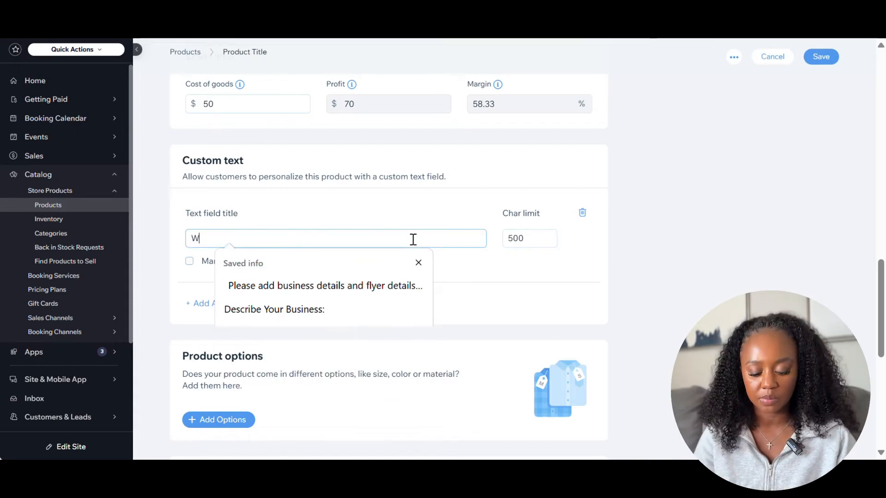
key("Escape")
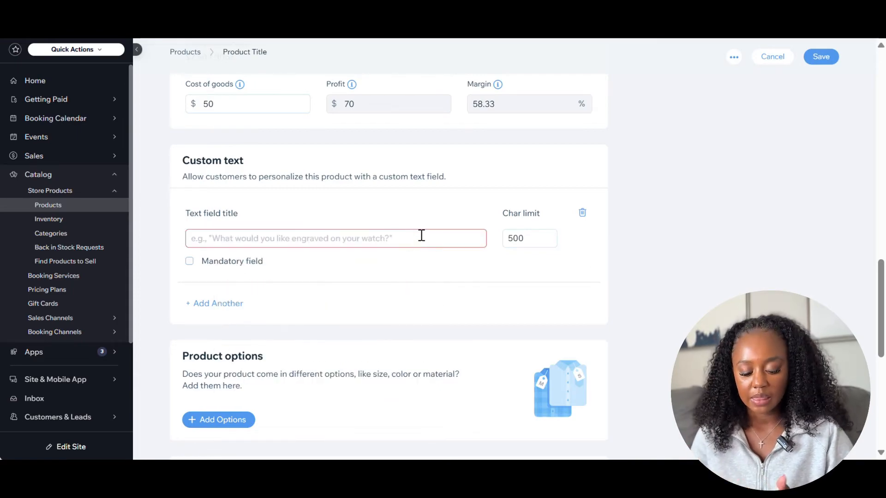
type("Ple")
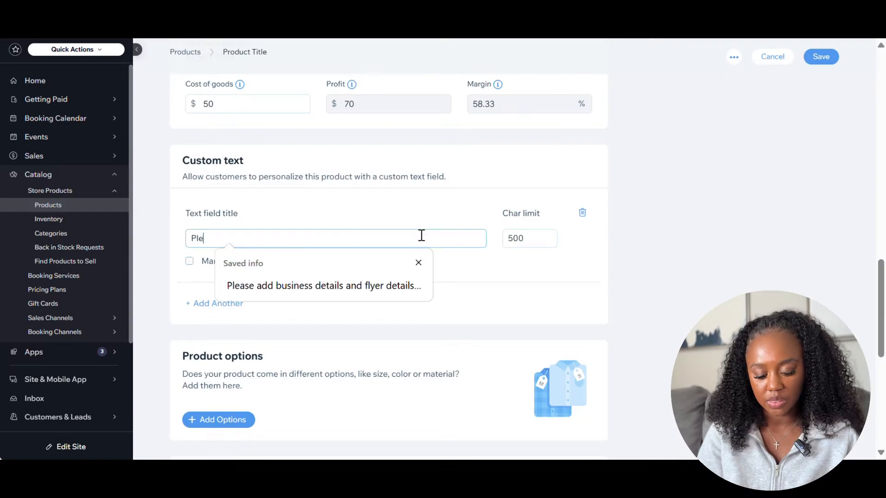
type("ase input first")
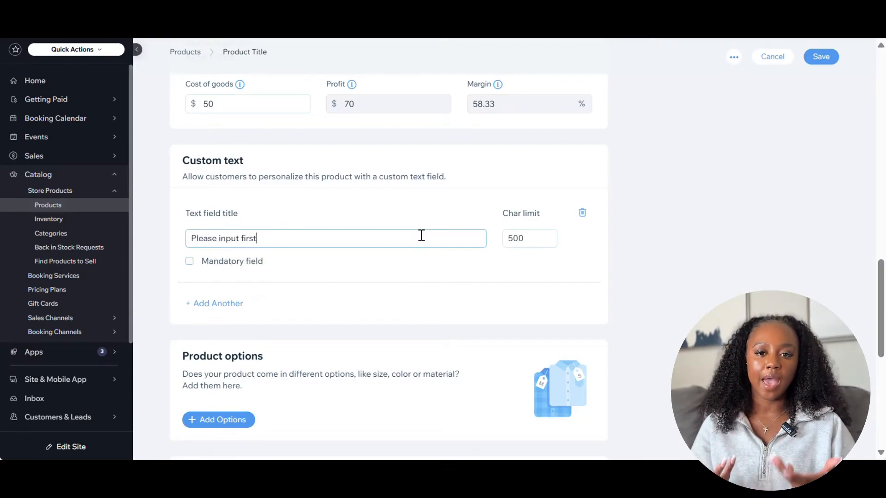
type(" name:")
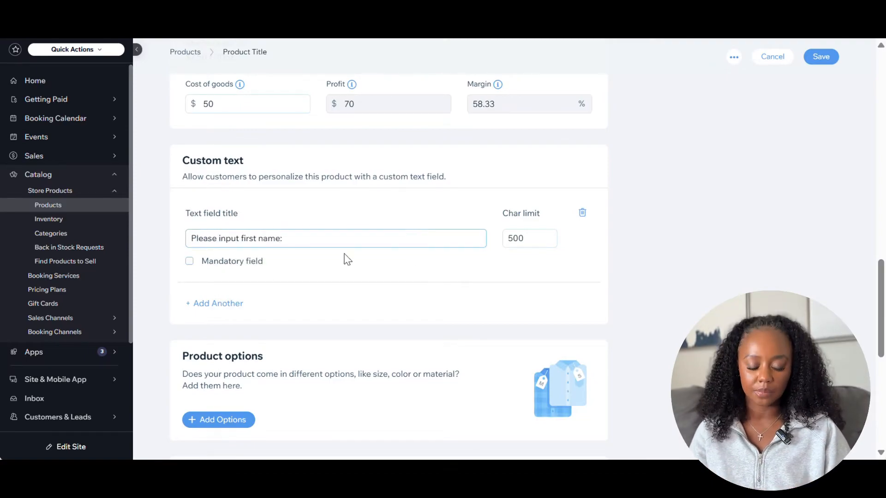
left_click(190, 262)
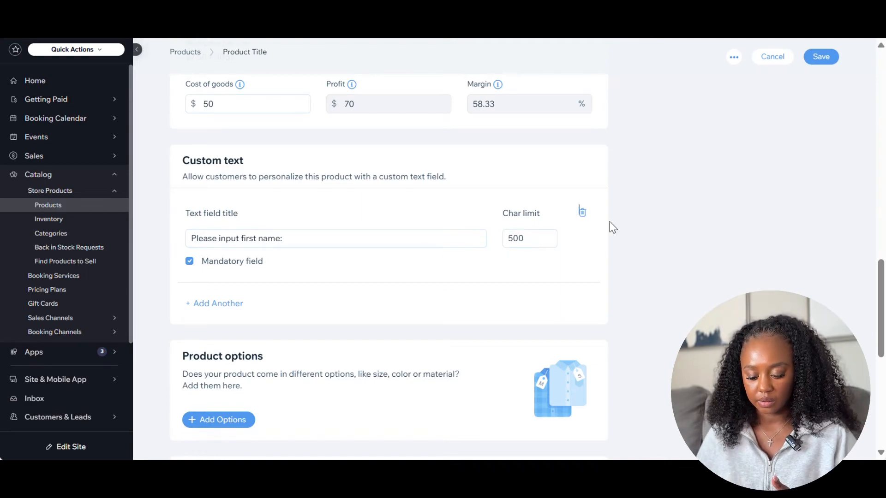
Start a new product option and name it "Size".
scroll(613, 227, "down", 4)
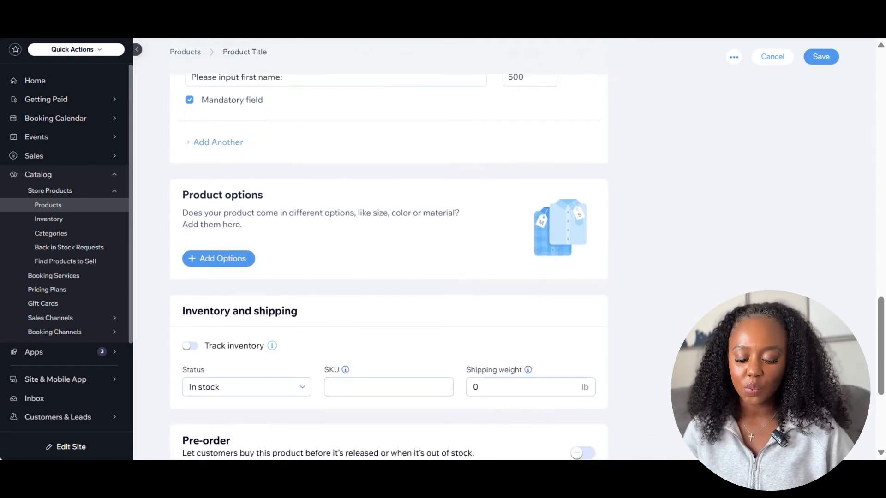
scroll(389, 266, "down", 1)
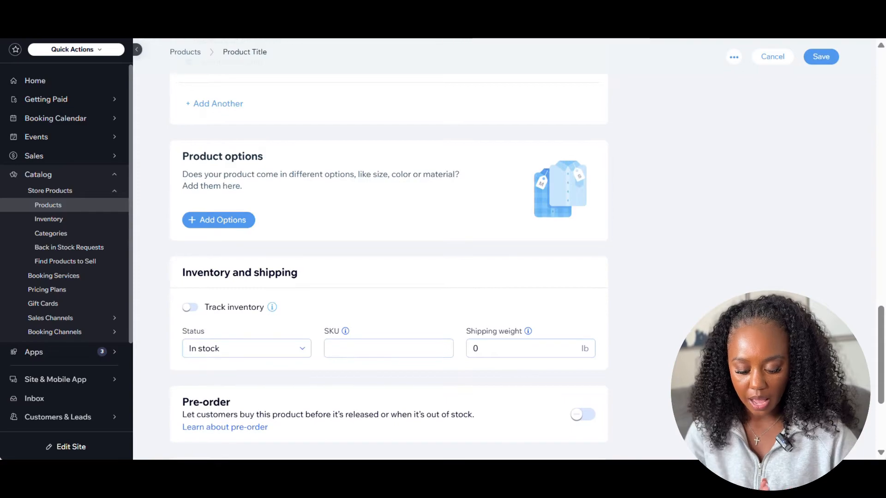
scroll(388, 267, "down", 1)
scroll(389, 267, "down", 1)
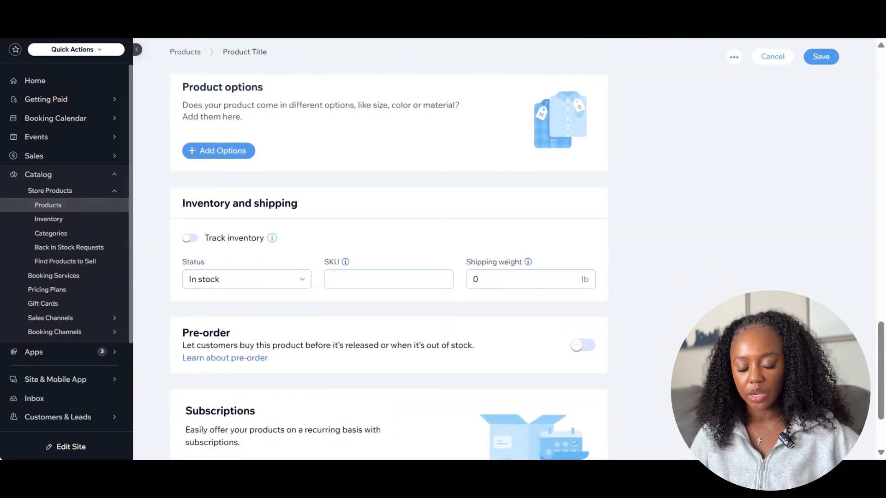
left_click(219, 151)
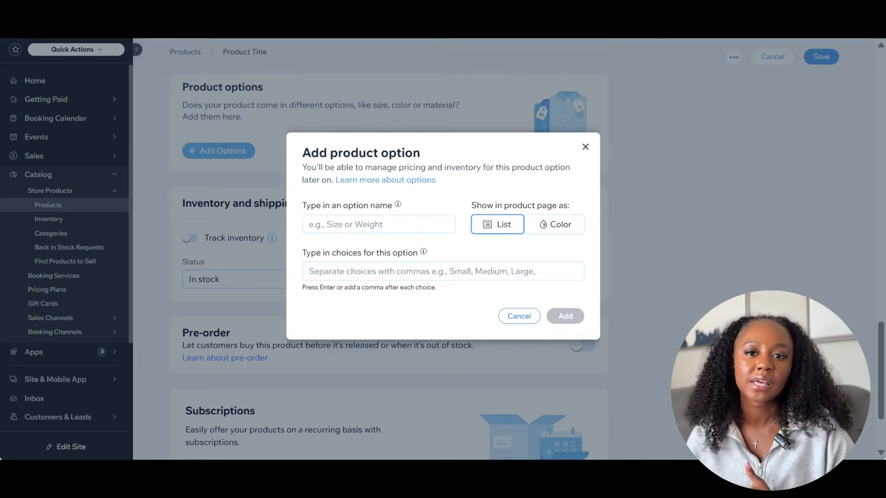
left_click(378, 225)
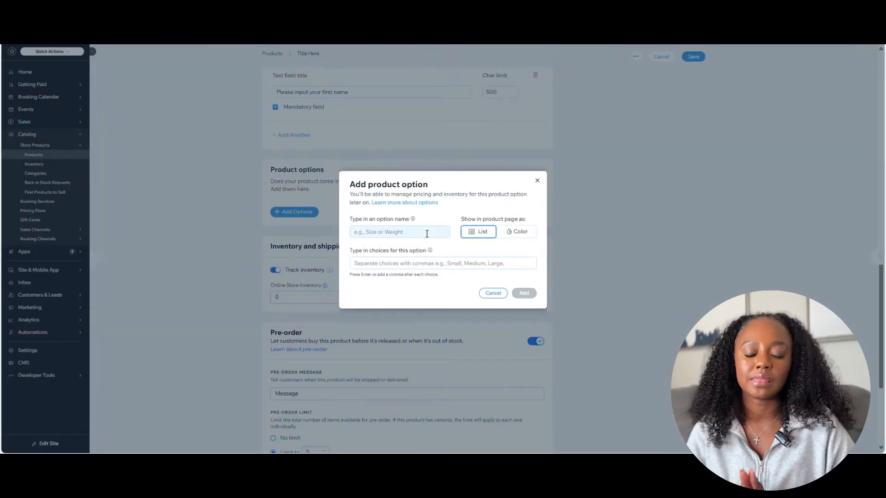
left_click(426, 234)
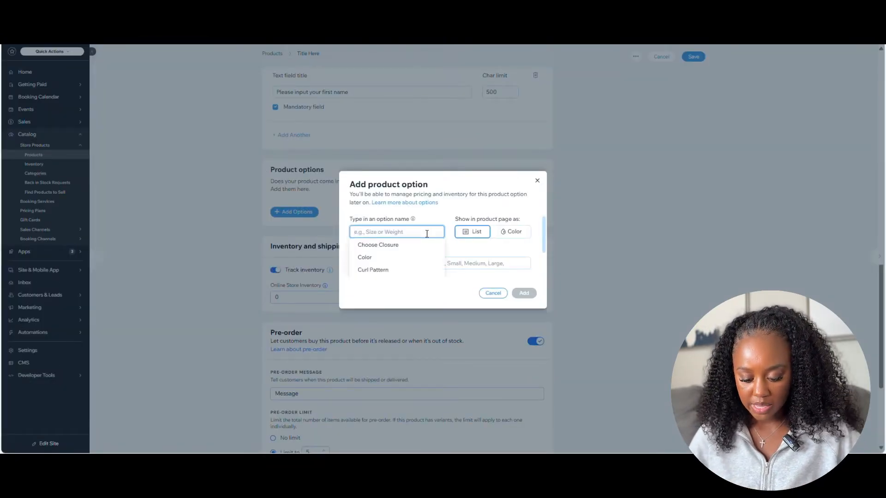
type("s")
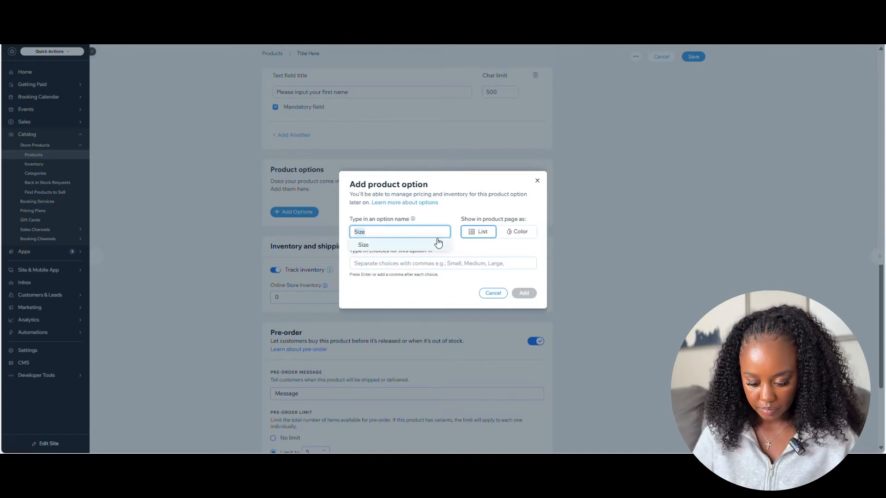
Enter Small, Medium and Large as the choices for the Size option and add it to the product.
left_click(405, 264)
type("S")
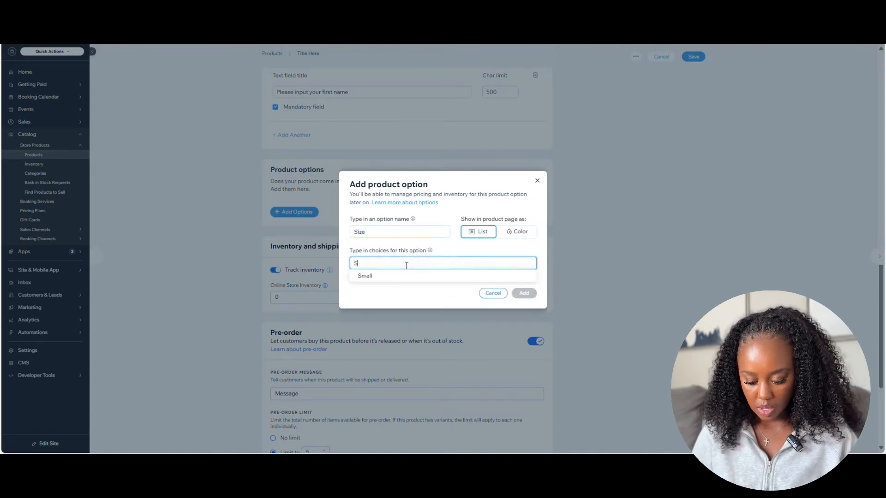
type("mall")
key("Return")
type("Med")
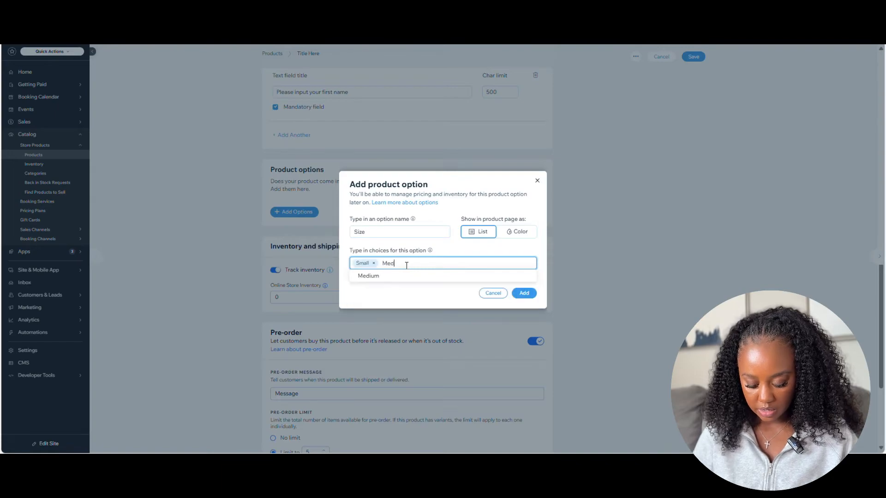
type("ium")
key("Return")
type("Large")
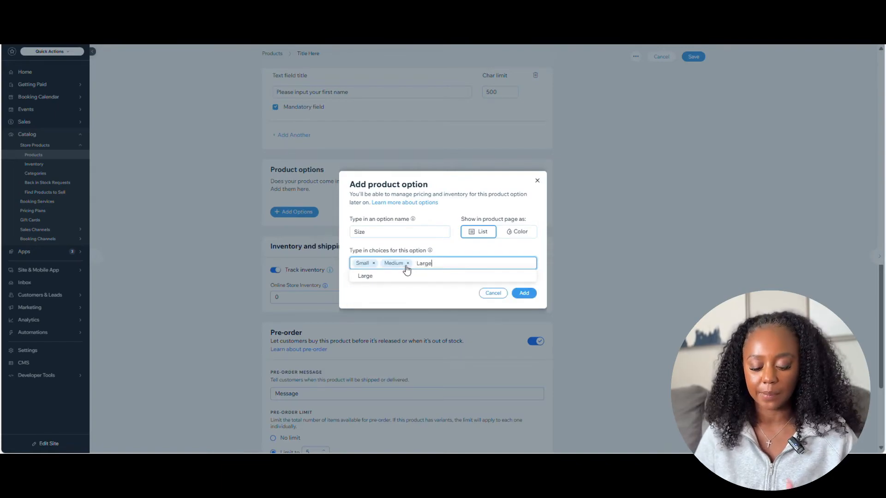
key("Return")
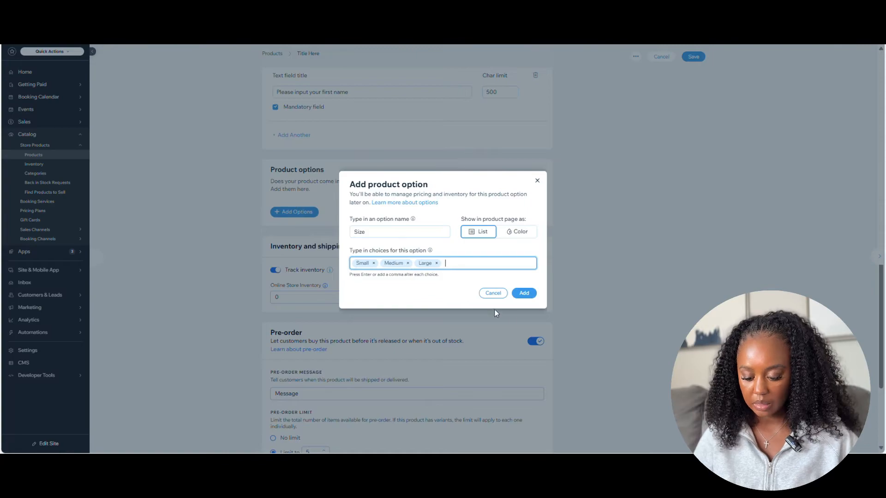
left_click(526, 294)
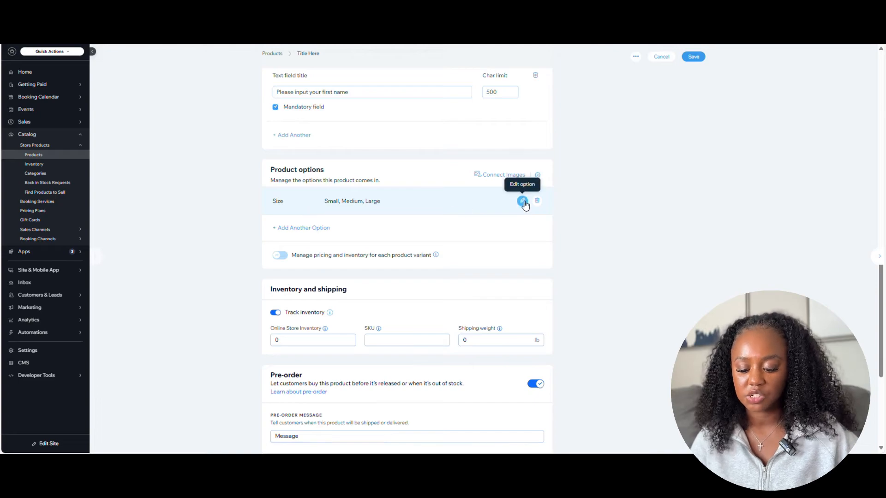
Connect product images to the Small choice of the Size option and apply the connection.
left_click(505, 176)
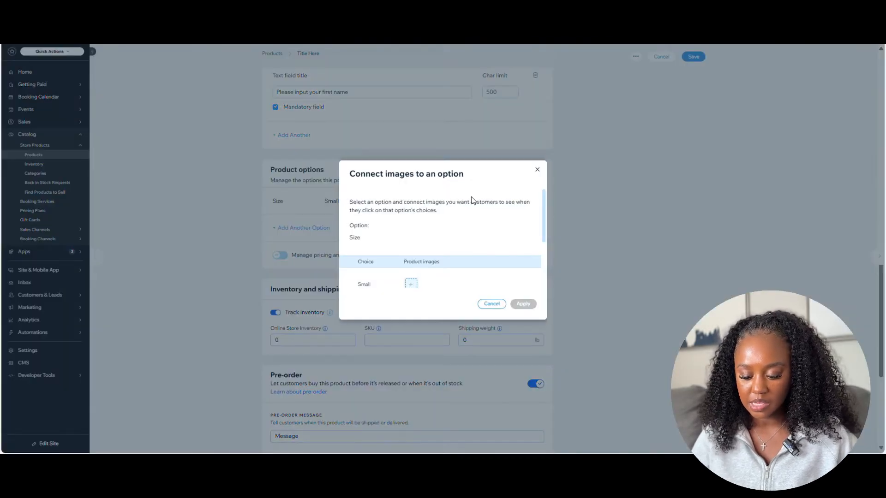
scroll(547, 200, "down", 3)
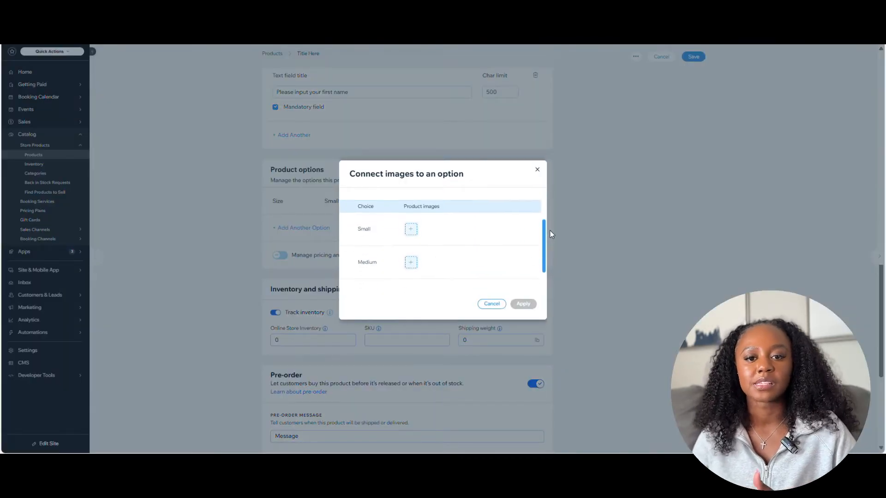
left_click(410, 217)
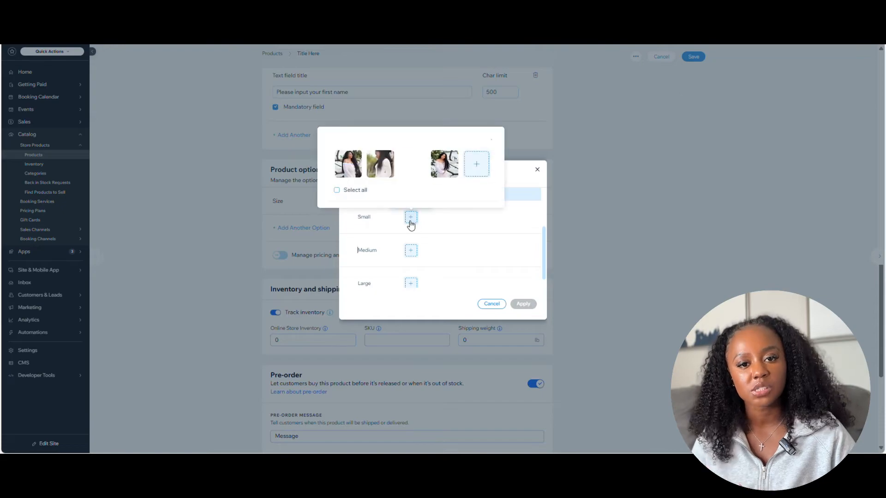
left_click(353, 164)
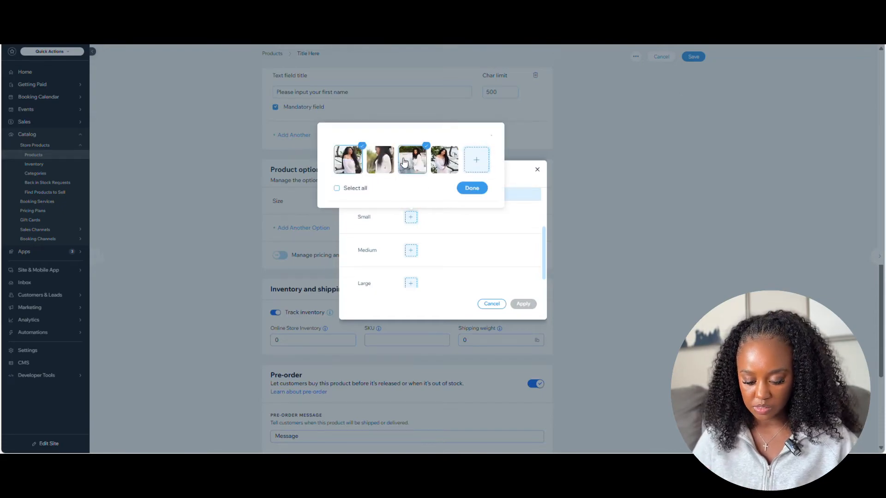
left_click(404, 164)
left_click(472, 188)
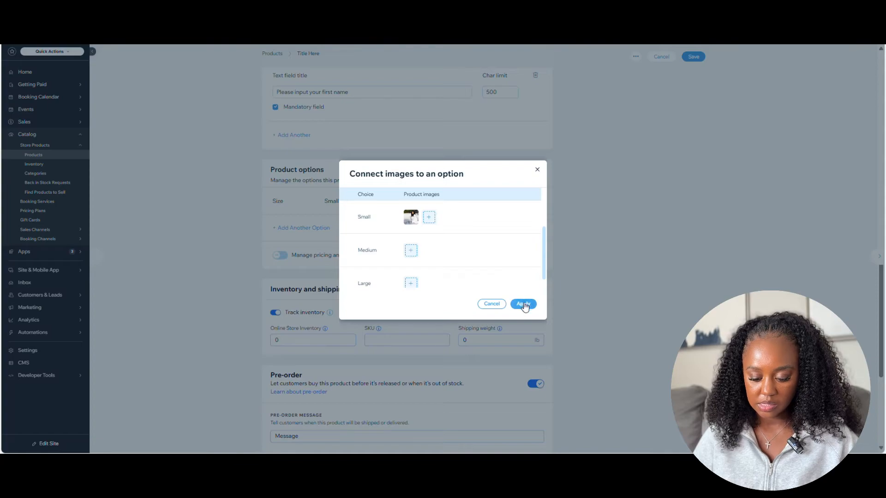
left_click(524, 303)
Start another product option named "Color", shown as color on the product page.
left_click(300, 227)
left_click(381, 230)
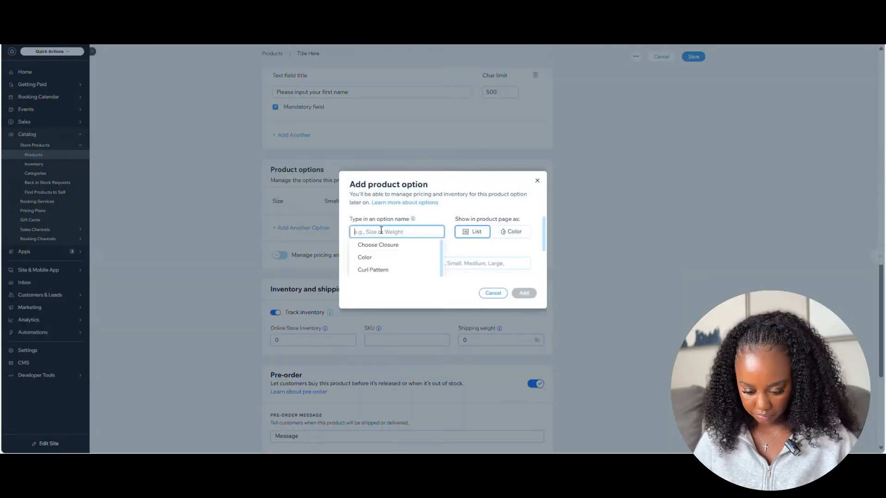
type("Color")
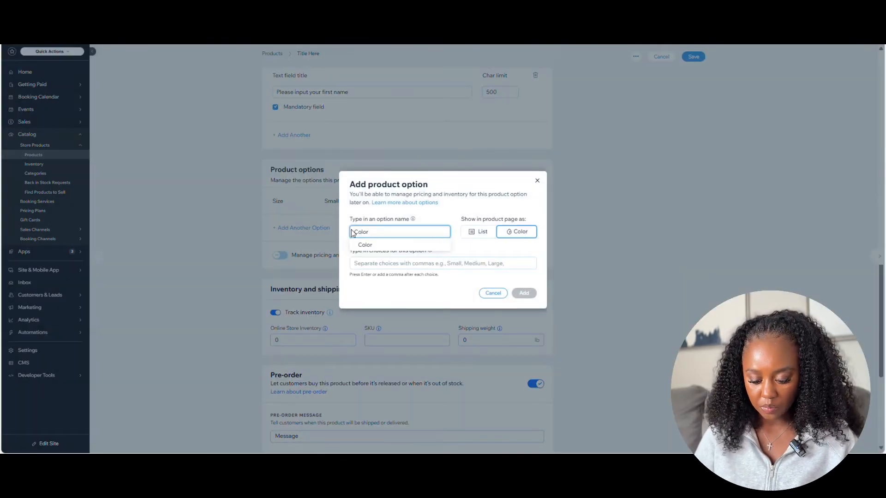
left_click(365, 245)
Enter Black, Red and Yellow as the choices for the Color option and add it to the product.
left_click(372, 263)
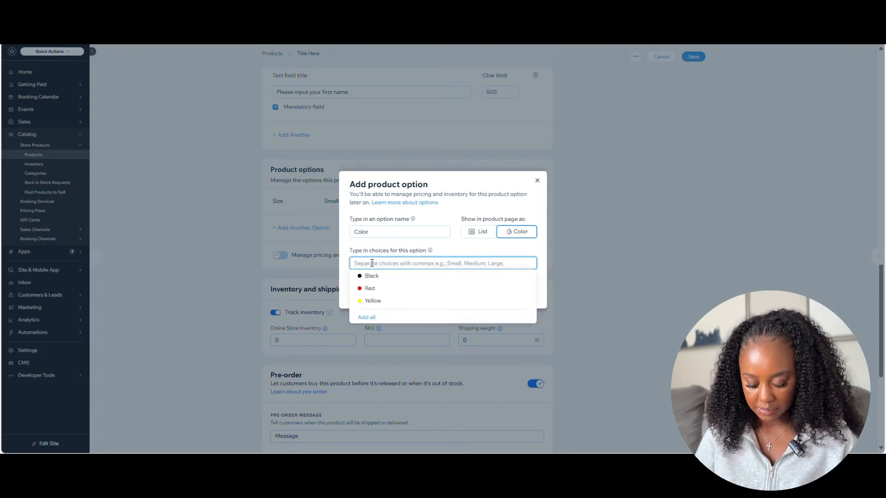
type("B")
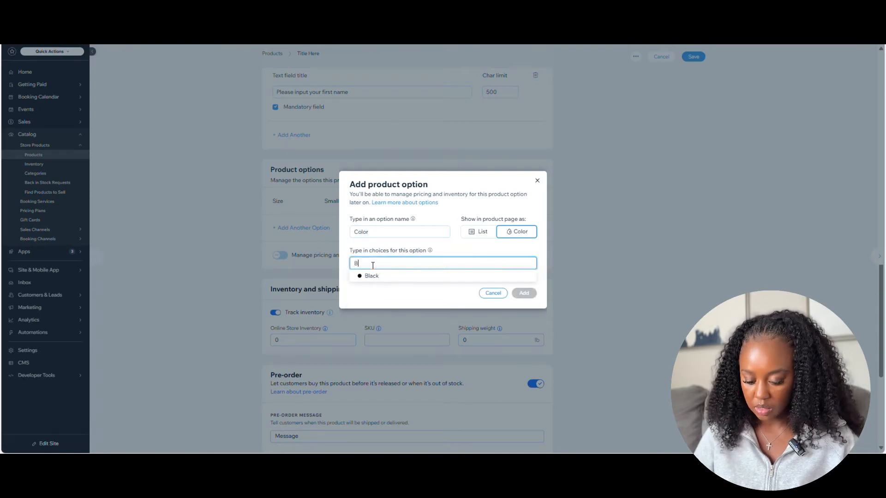
left_click(375, 277)
left_click(395, 276)
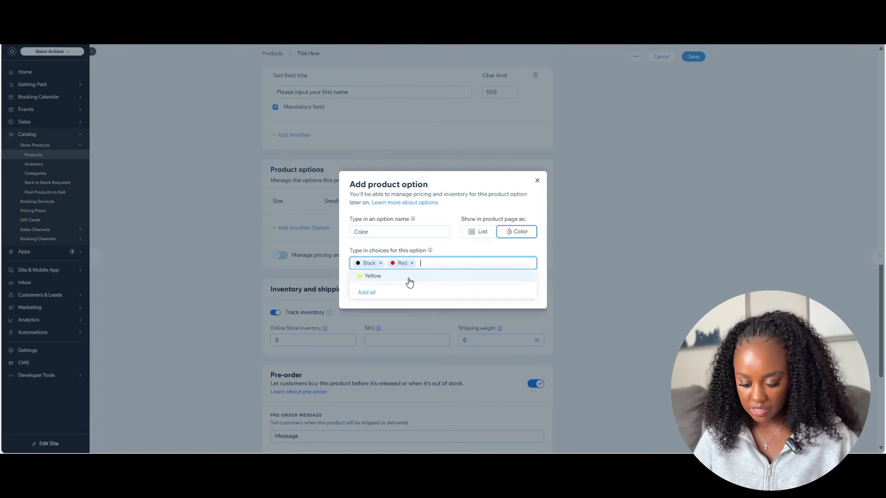
left_click(410, 276)
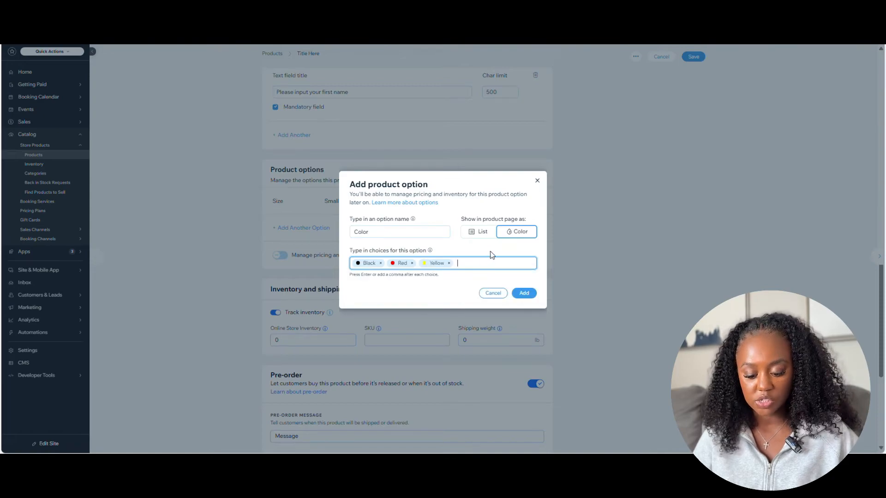
left_click(524, 294)
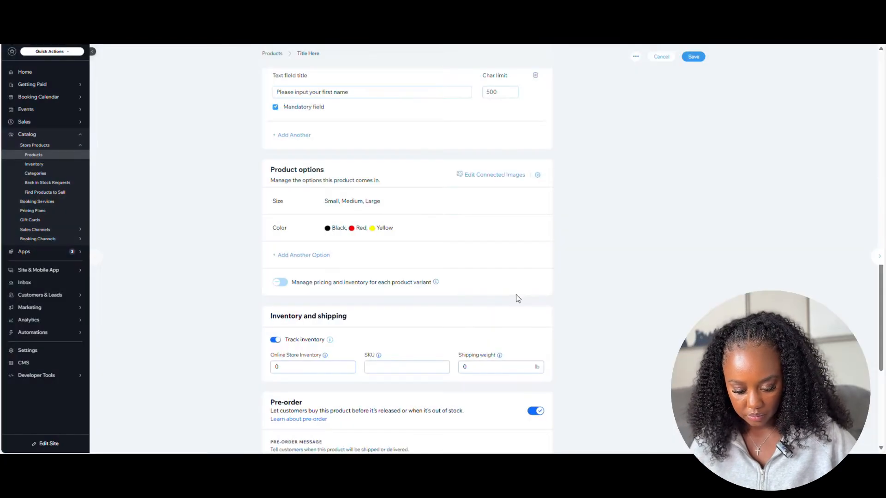
Start a third product option named "Length", shown as a list on the product page.
left_click(284, 255)
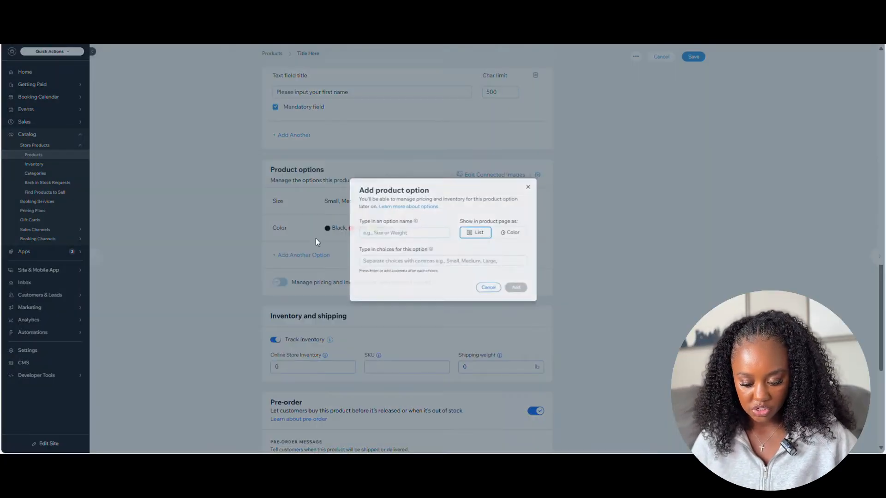
left_click(411, 236)
type("Le")
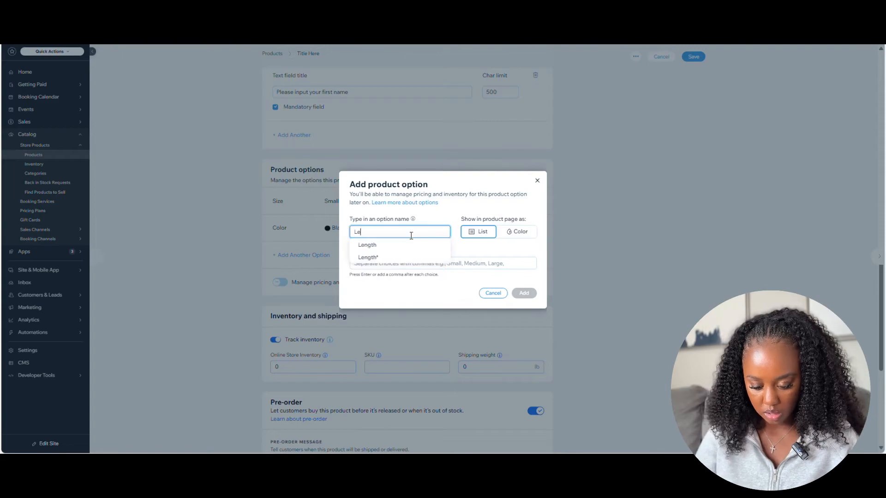
type("n")
left_click(409, 245)
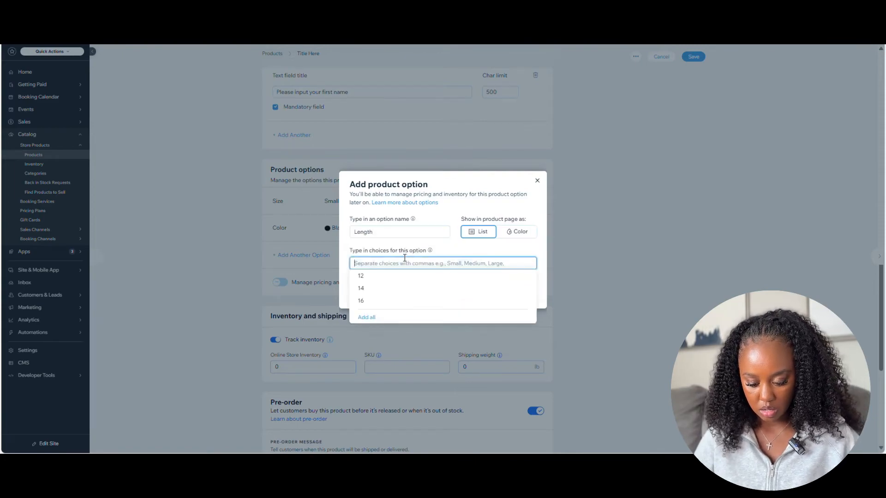
left_click(406, 276)
left_click(411, 236)
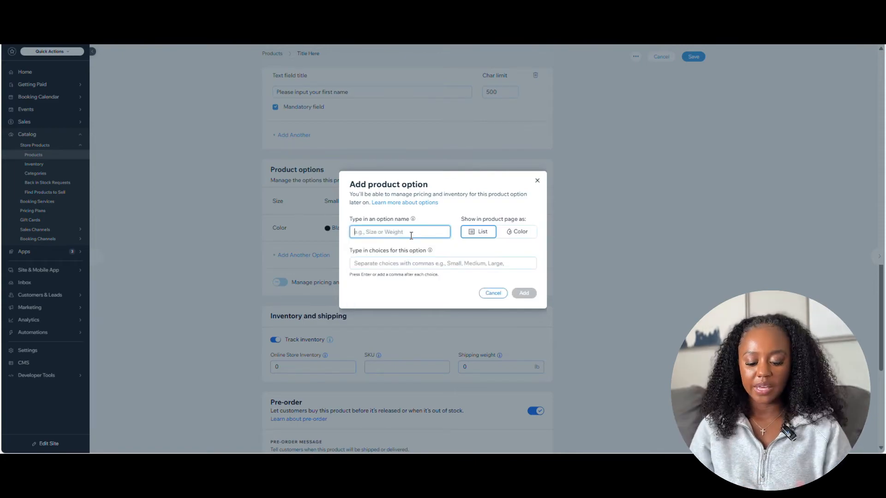
type("Le")
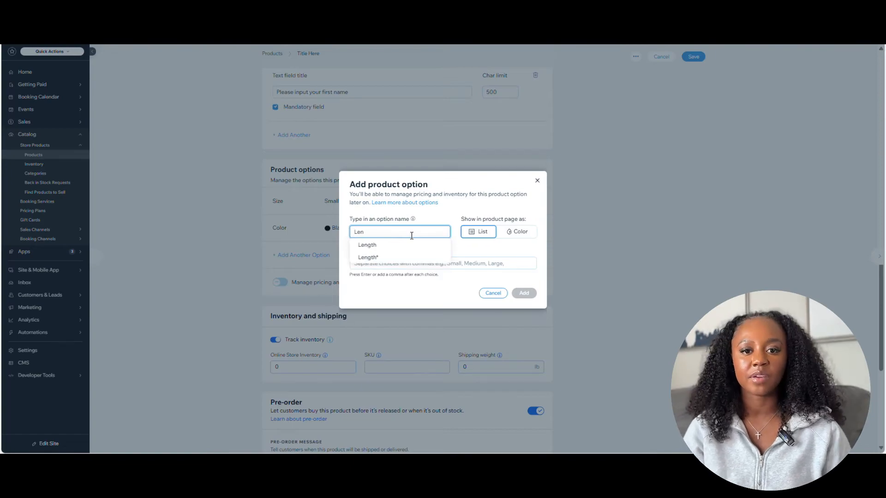
type("n")
left_click(411, 245)
Enter 12, 14 and 16 as the choices for the Length option and add it to the product.
left_click(405, 276)
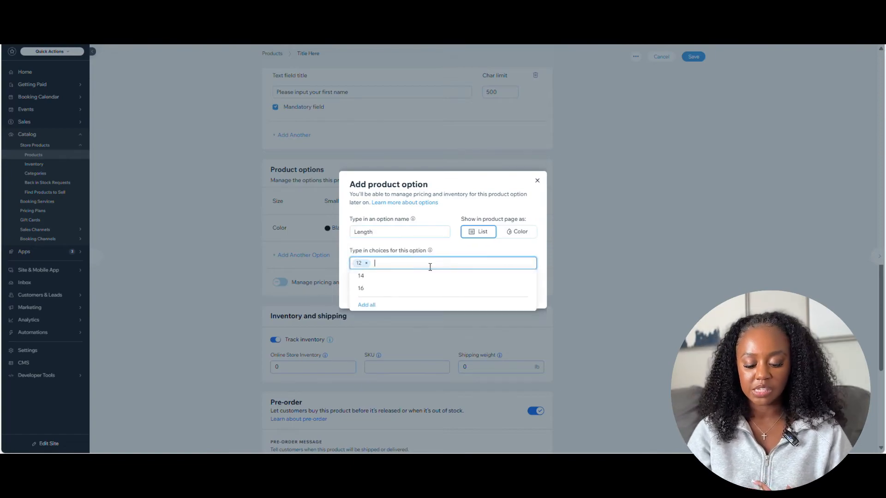
left_click(416, 275)
left_click(423, 267)
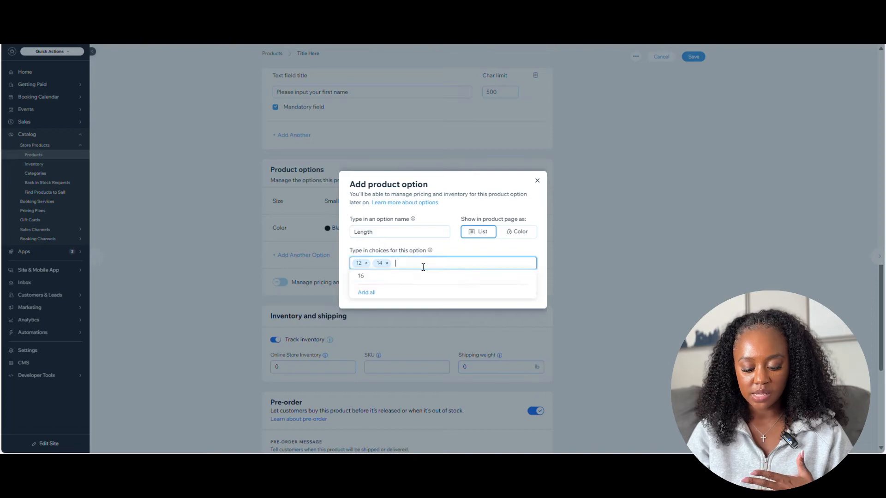
left_click(418, 276)
left_click(527, 301)
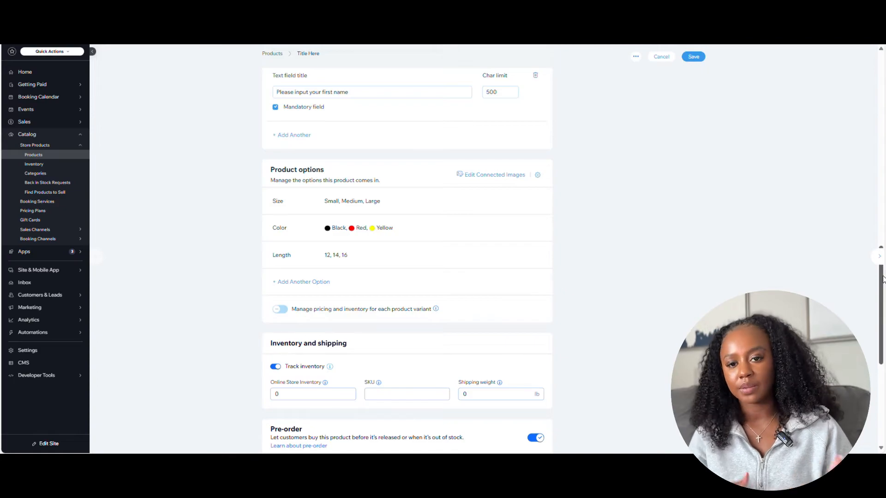
Turn on pricing and inventory management for each product variant and open the variants for editing.
scroll(871, 262, "down", 1)
scroll(876, 277, "down", 2)
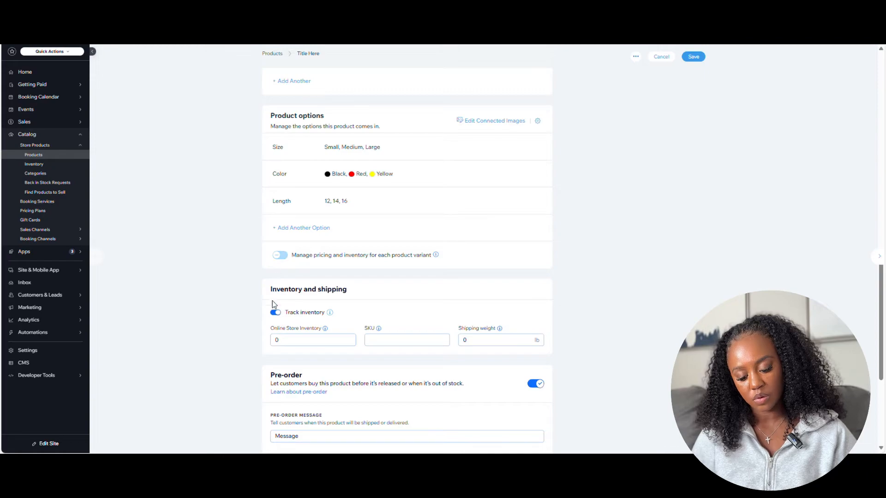
left_click(280, 256)
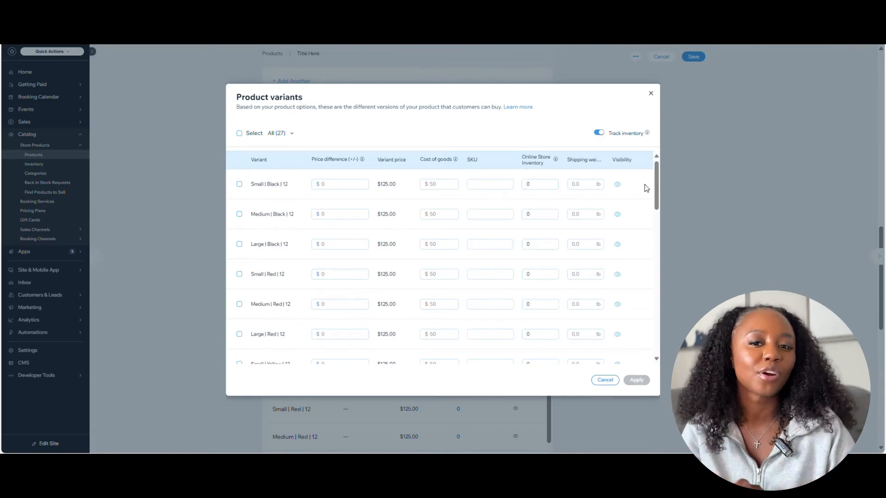
left_click_drag(657, 207, 656, 170)
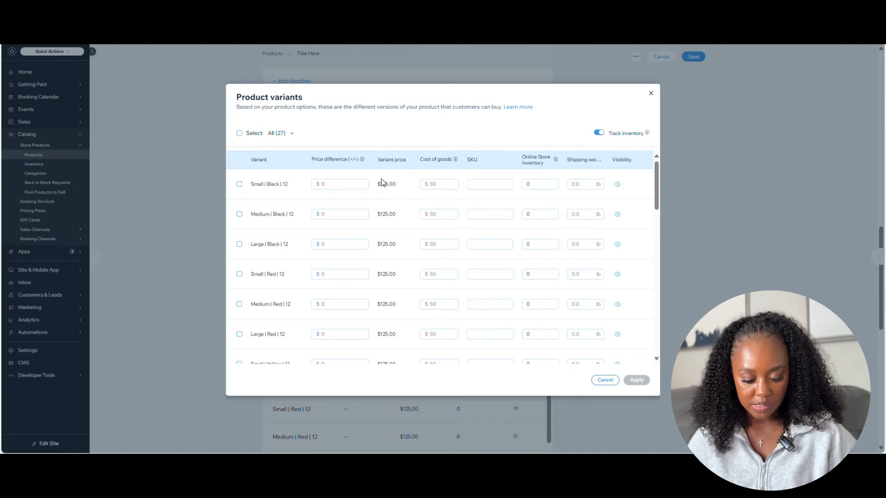
Select all variants with length 14 and set their price difference to $10.
left_click(297, 133)
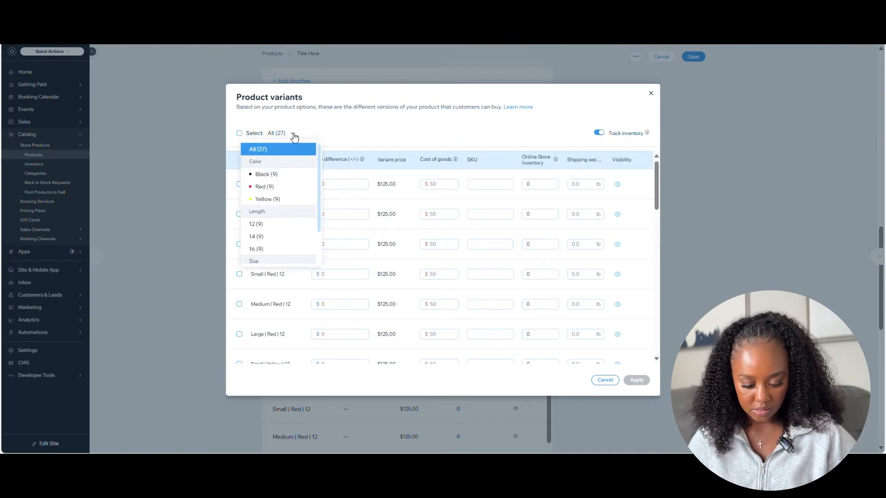
scroll(318, 189, "down", 2)
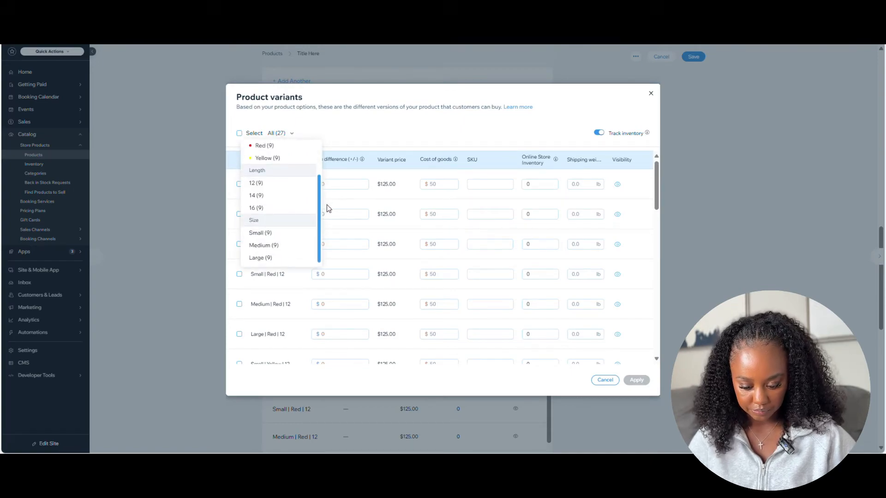
left_click(275, 200)
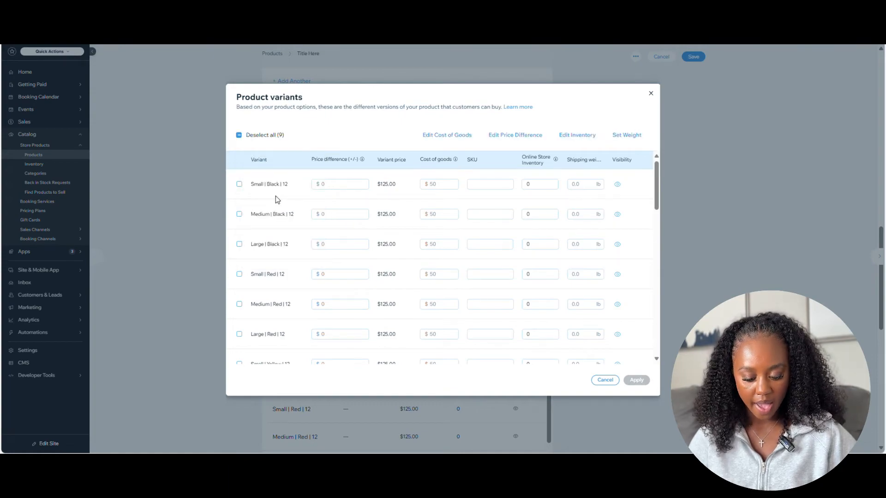
left_click_drag(656, 180, 654, 243)
left_click(515, 135)
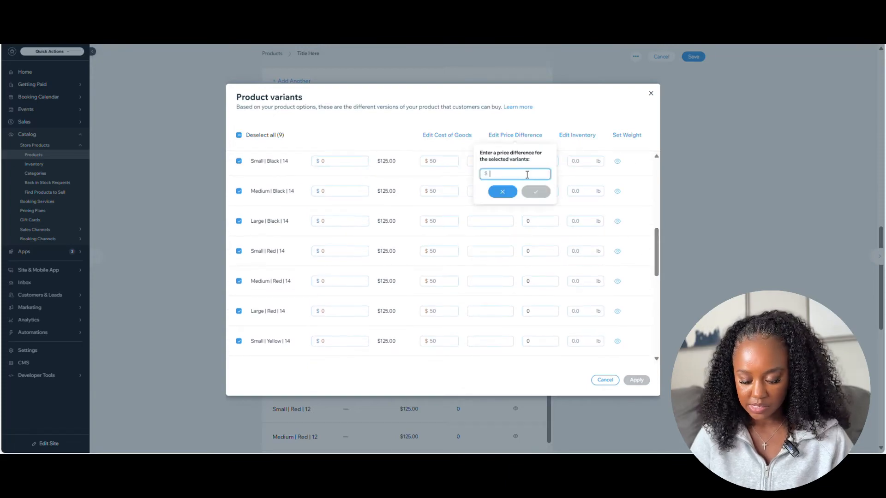
type("10")
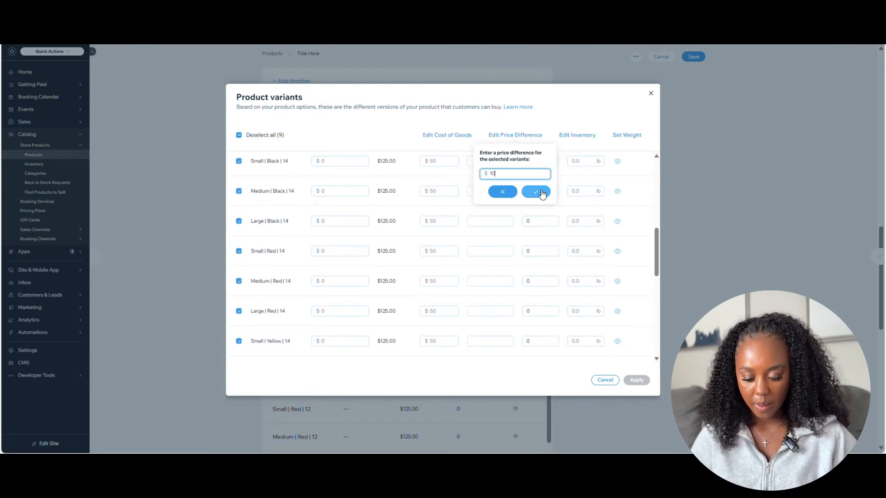
left_click(535, 191)
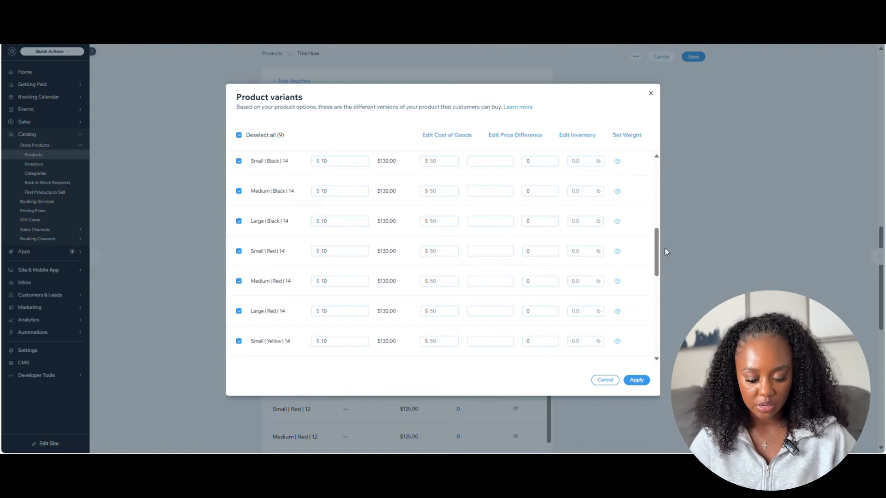
Select all variants with length 16 and set their price difference to $20.
left_click_drag(656, 249, 656, 245)
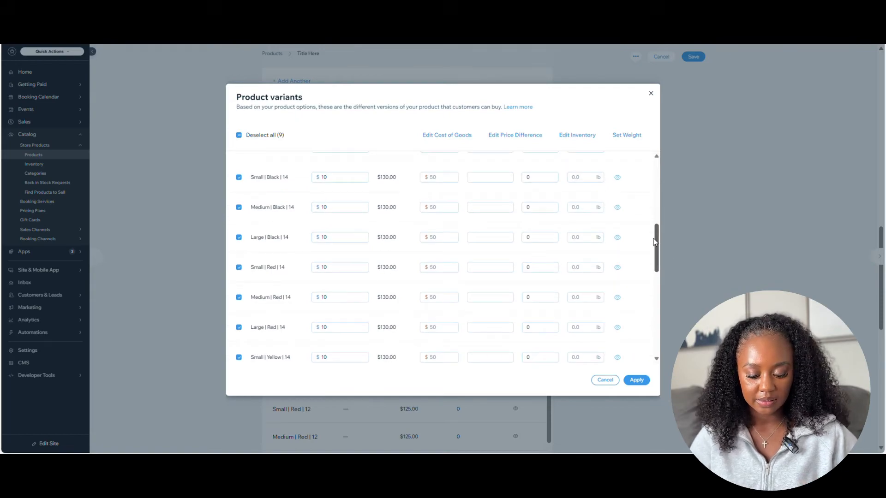
left_click(239, 135)
left_click(290, 133)
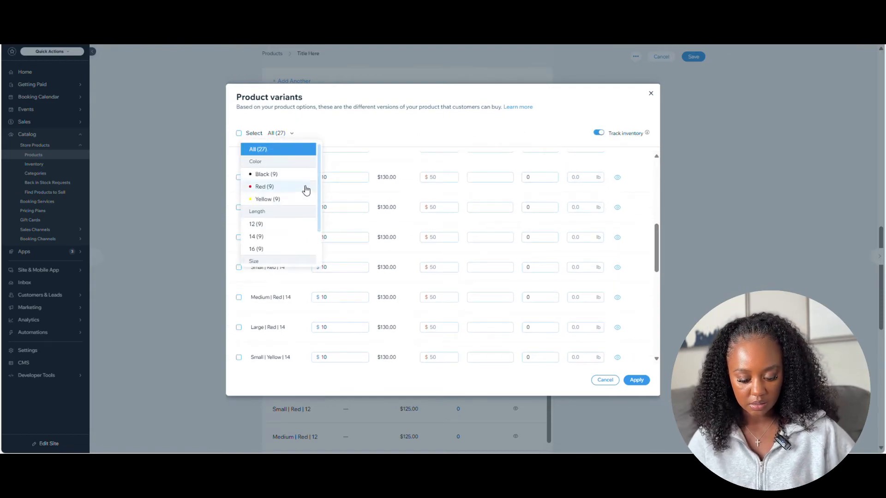
left_click(277, 249)
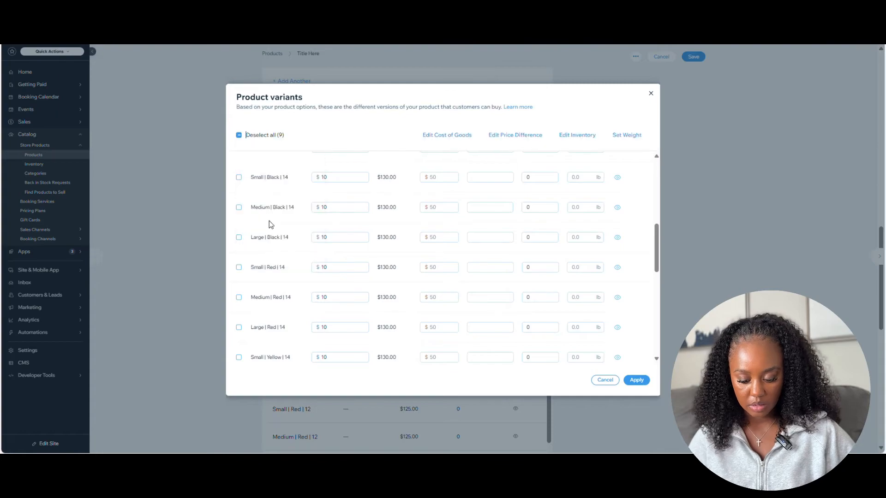
left_click(516, 135)
left_click(508, 174)
type("2")
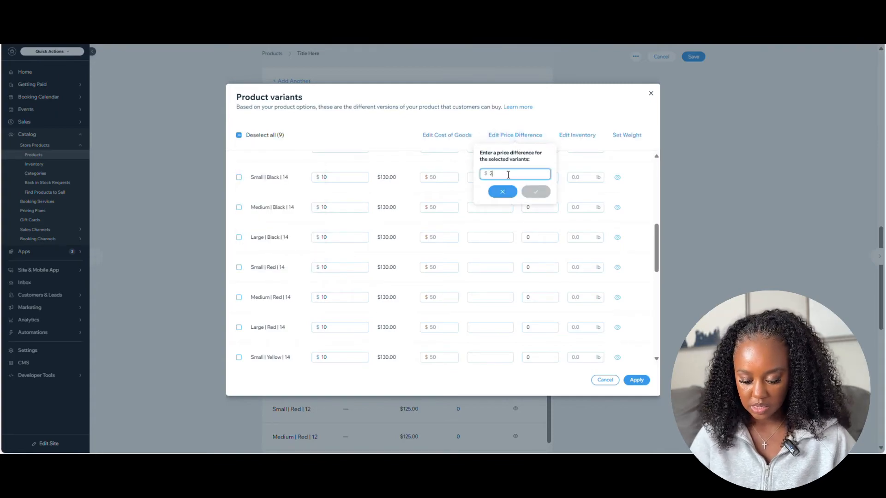
type("0")
key("BackSpace")
key("BackSpace")
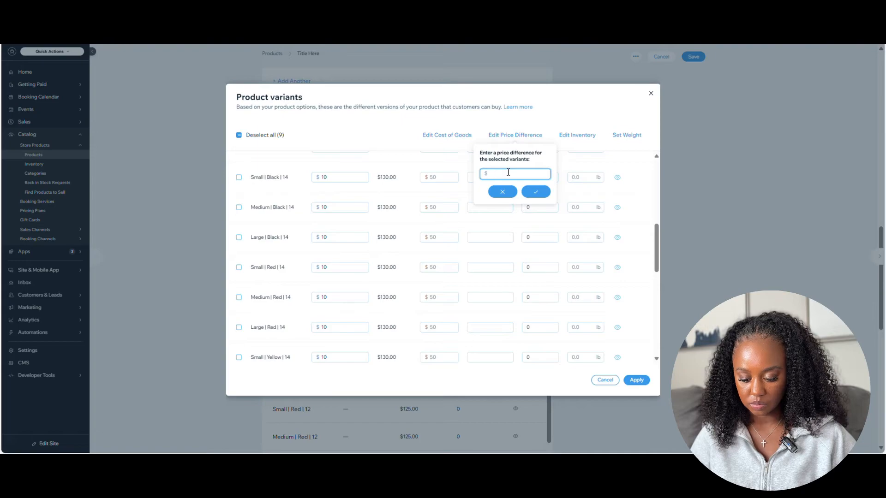
type("20")
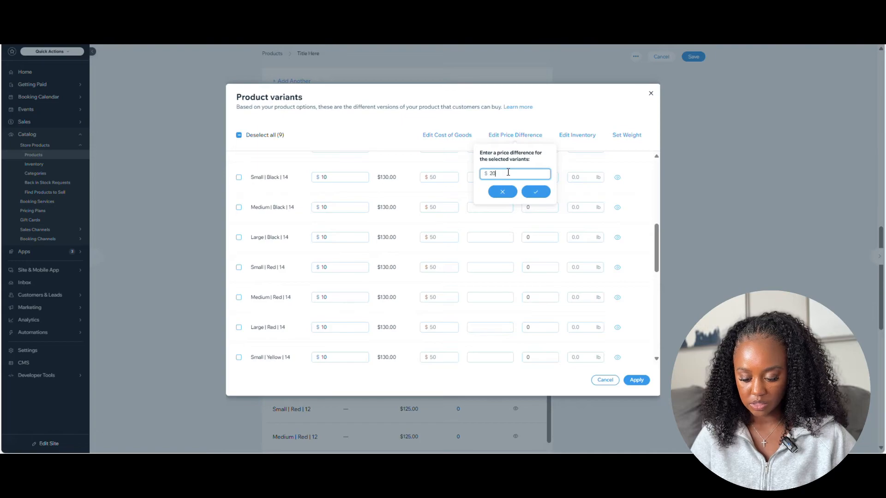
left_click(541, 193)
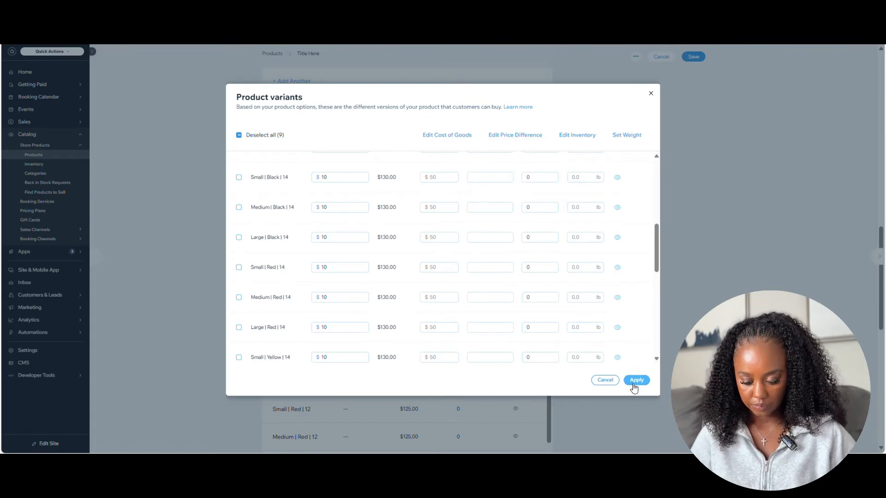
left_click_drag(656, 256, 660, 324)
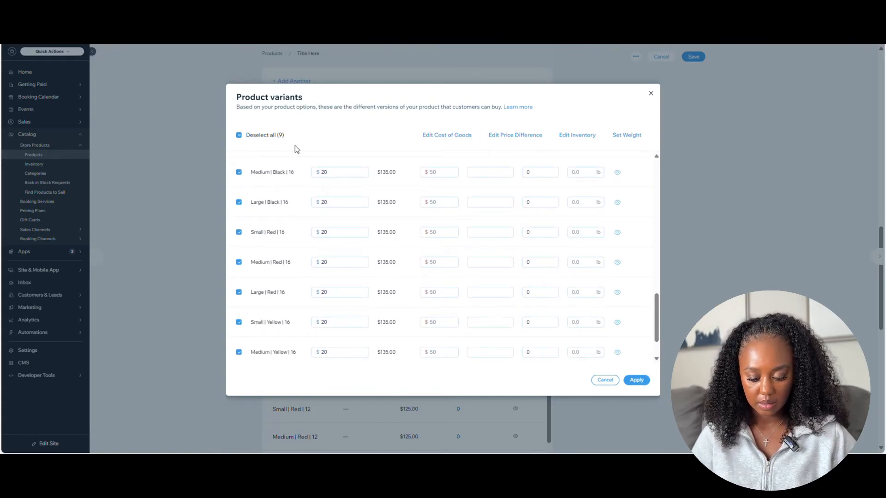
Clear the selection, select all Medium variants, and review which rows and bulk edit options, such as inventory, apply to them.
left_click(258, 135)
scroll(655, 308, "up", 10)
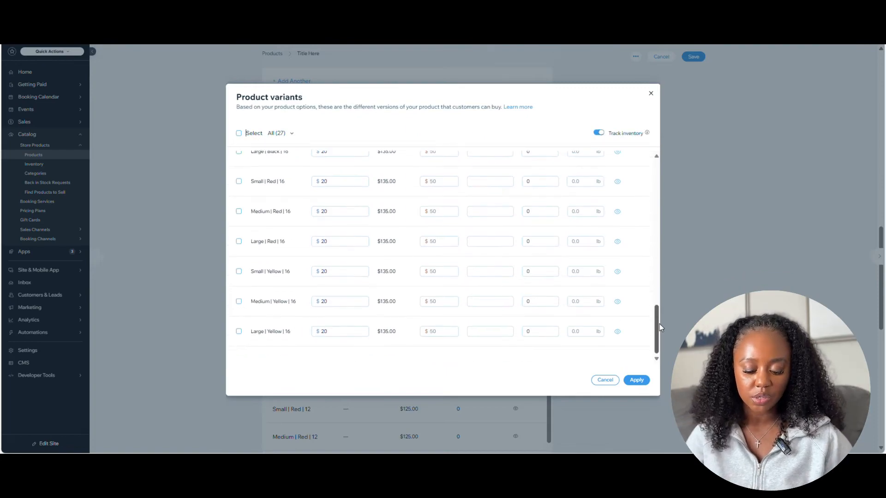
left_click(283, 135)
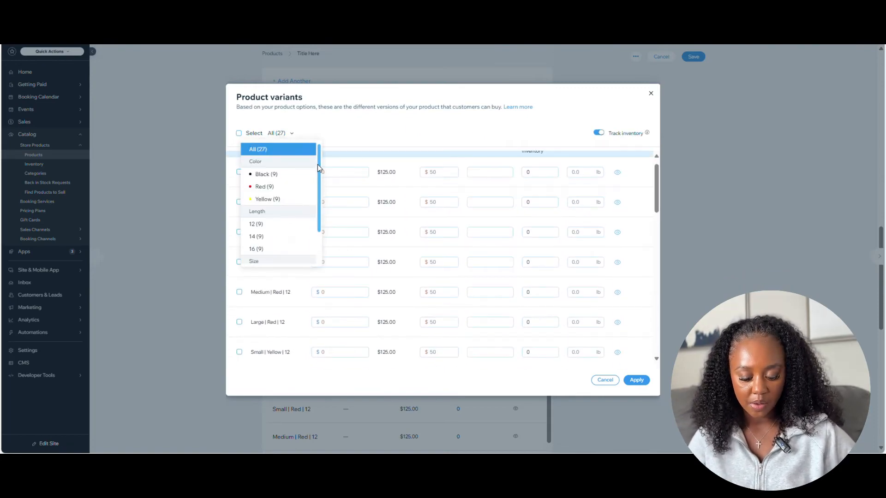
scroll(318, 166, "down", 1)
scroll(318, 194, "down", 1)
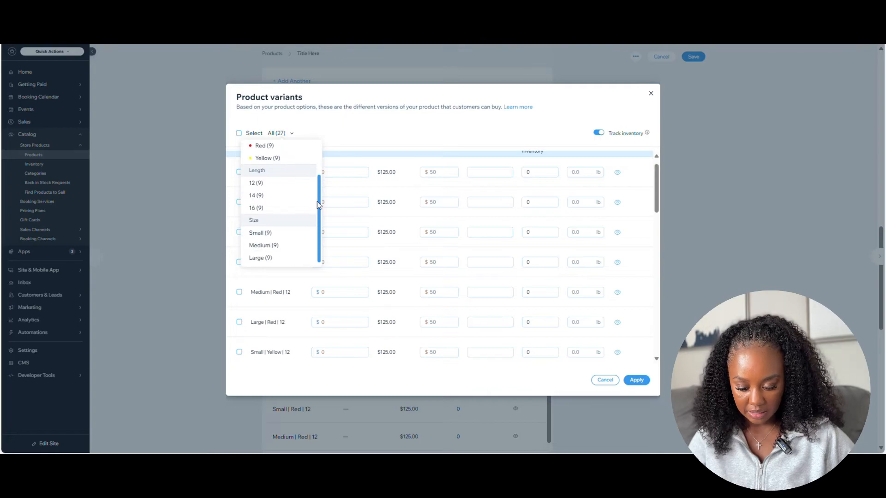
left_click(292, 245)
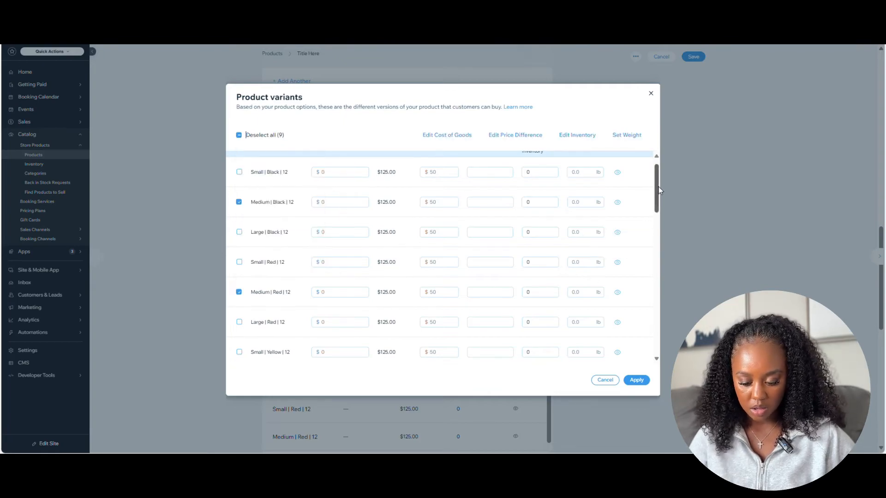
left_click_drag(657, 194, 659, 284)
scroll(386, 178, "down", 2)
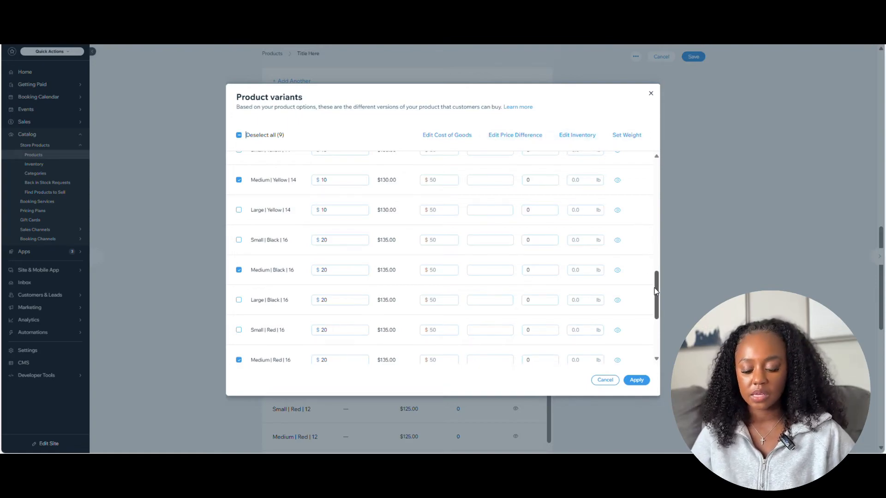
left_click_drag(654, 288, 657, 165)
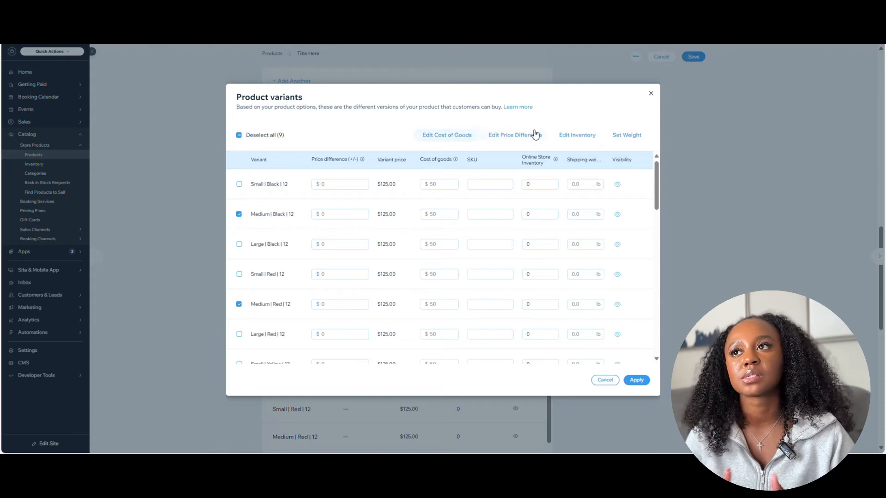
left_click(584, 138)
left_click(583, 121)
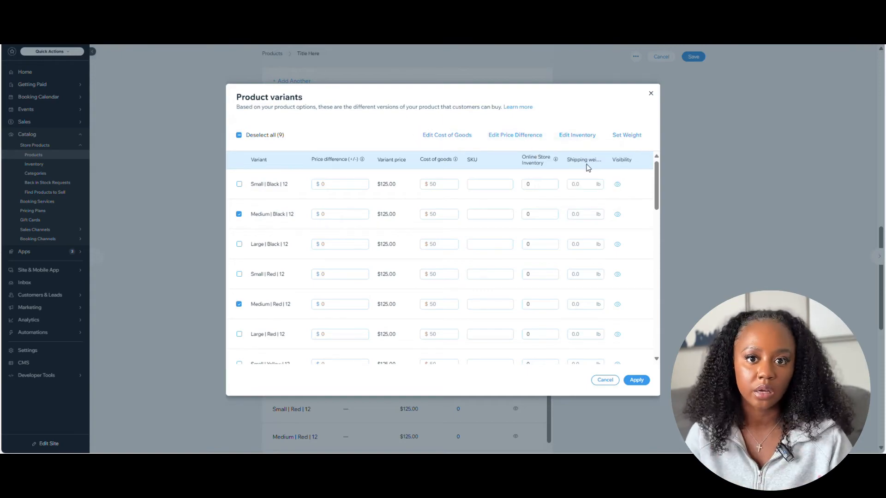
Apply the variant price changes and reopen the variants for editing.
left_click(641, 381)
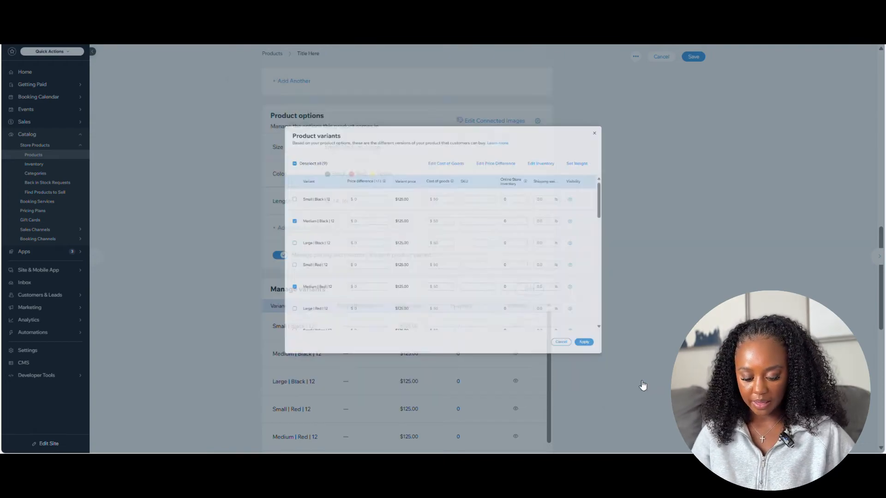
left_click_drag(878, 238, 882, 282)
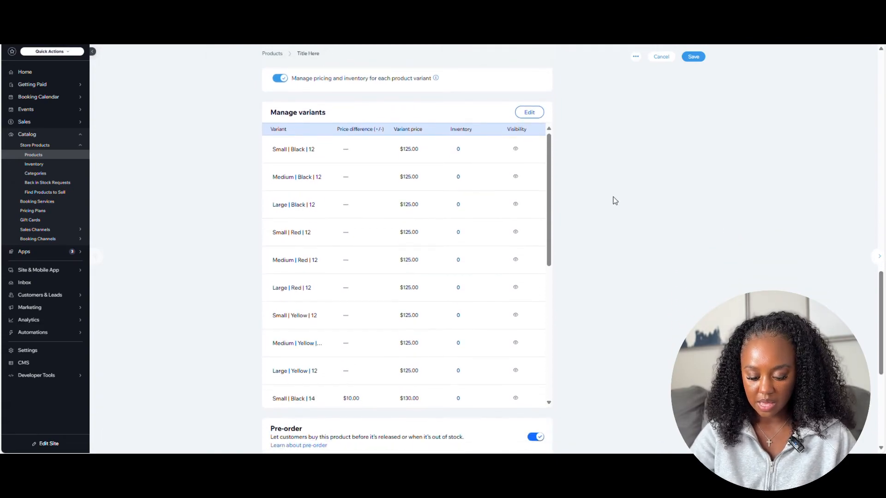
mouse_move(549, 154)
left_mouse_down()
mouse_move(546, 336)
mouse_move(550, 164)
left_mouse_up()
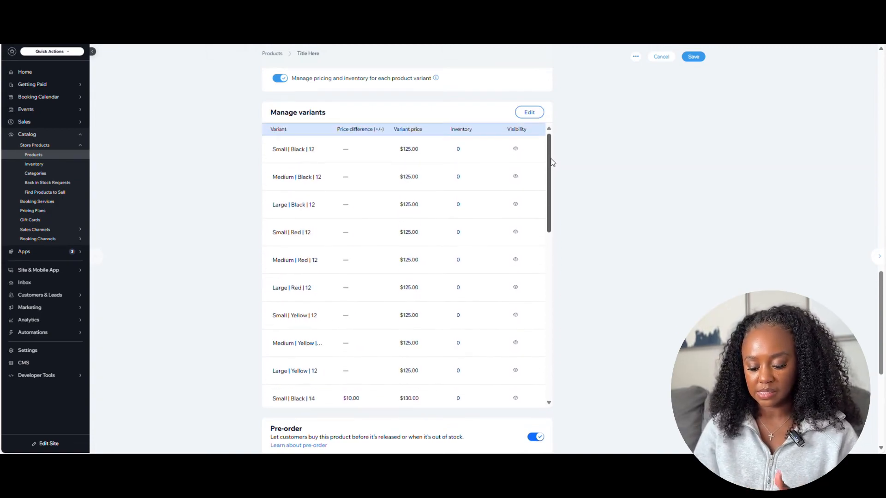
left_click(528, 115)
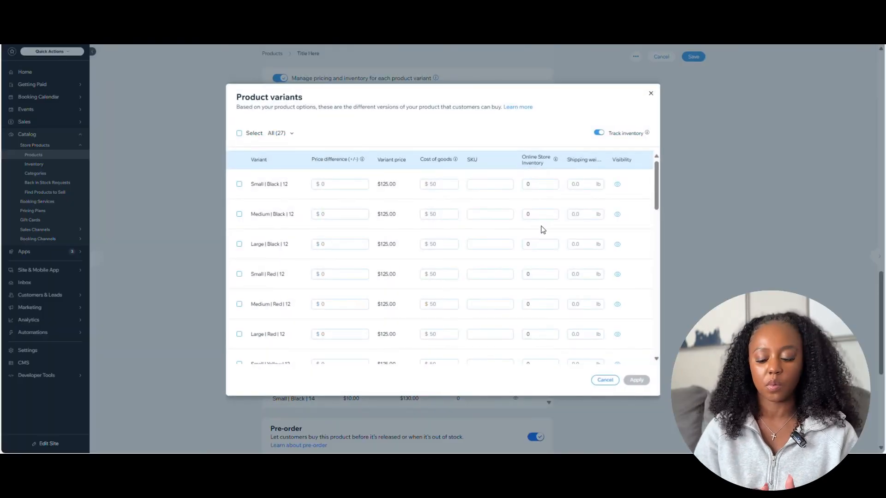
Try inventory tracking off for the variants, and turn it back on.
left_click(599, 134)
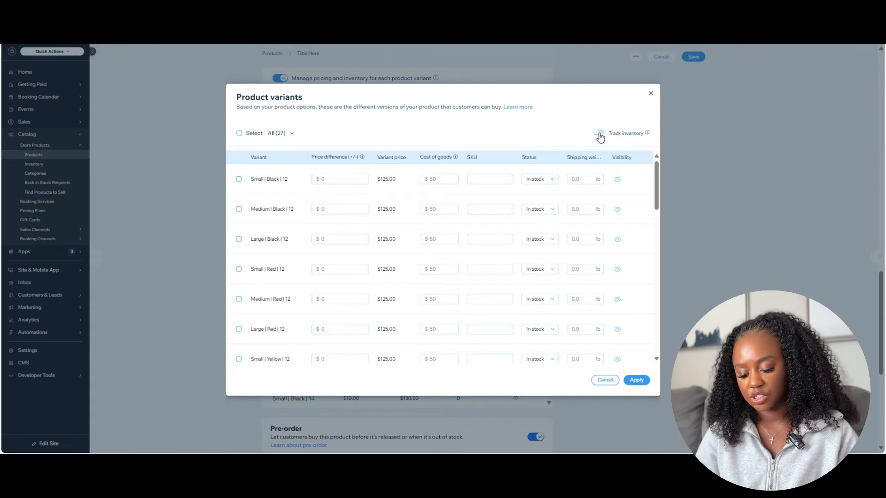
left_click(598, 133)
left_click(598, 133)
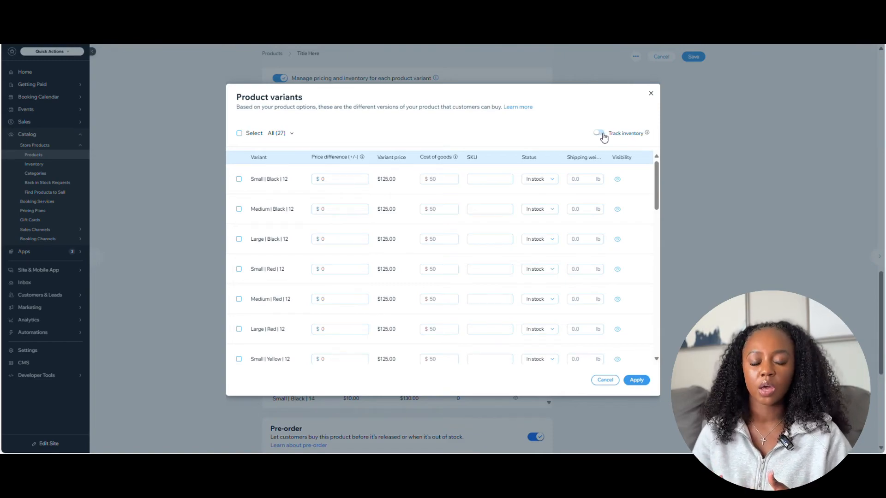
left_click(600, 133)
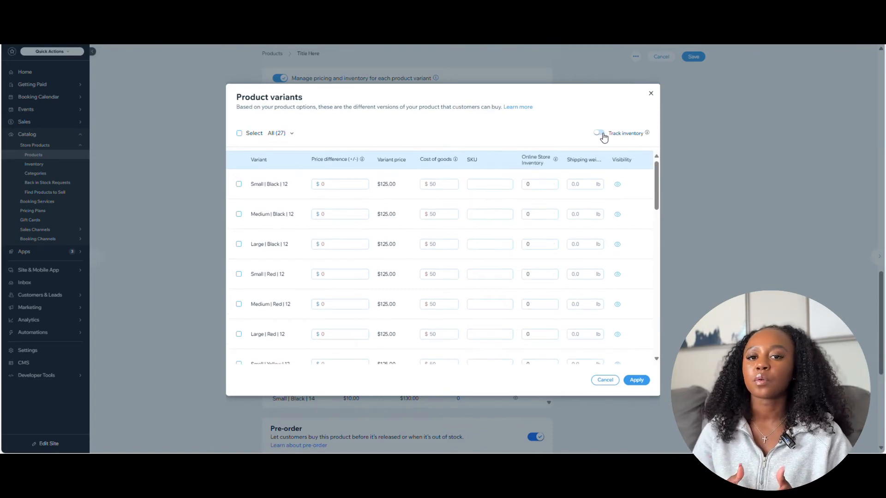
Select all 27 variants, set their stock quantity to 5, and apply the changes.
left_click(539, 185)
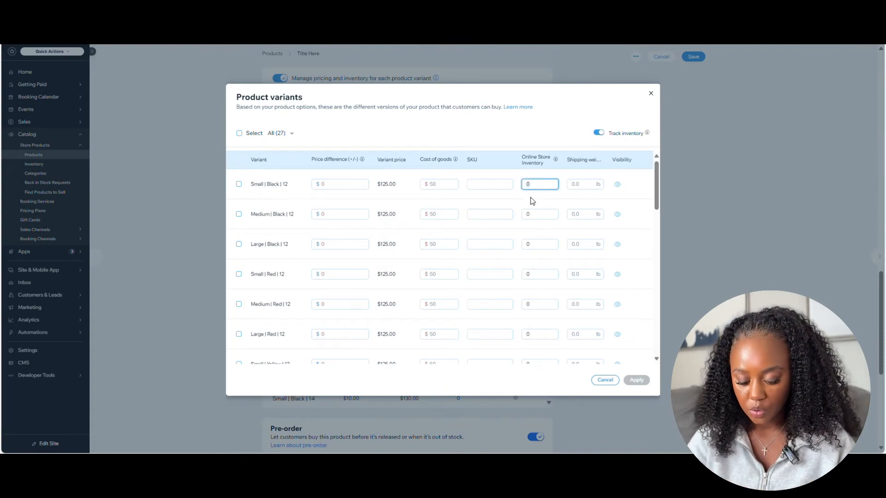
left_click(239, 133)
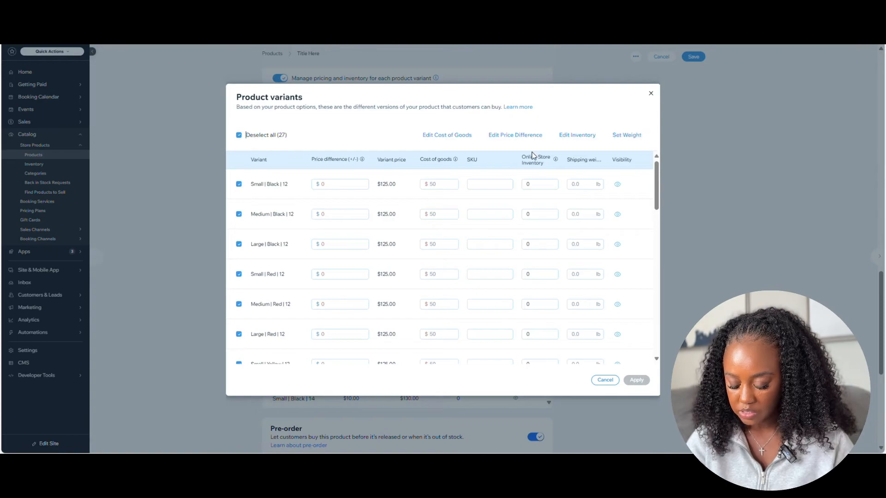
left_click(578, 136)
left_click(578, 173)
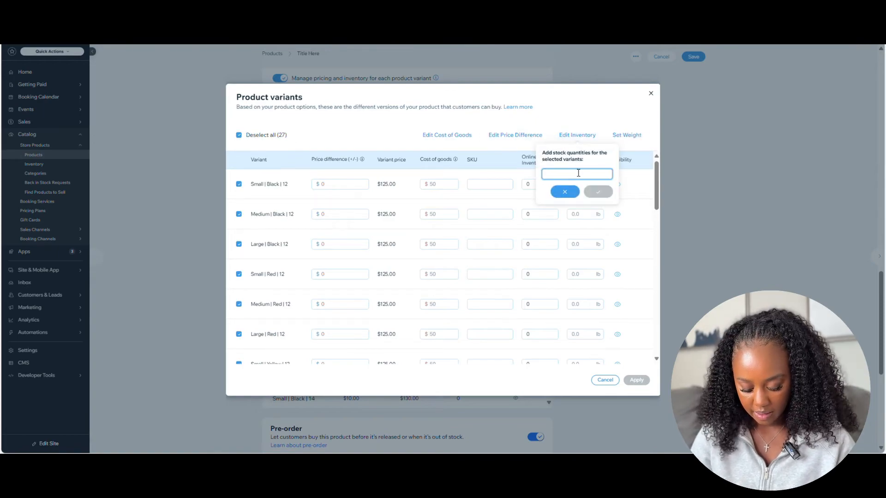
type("5")
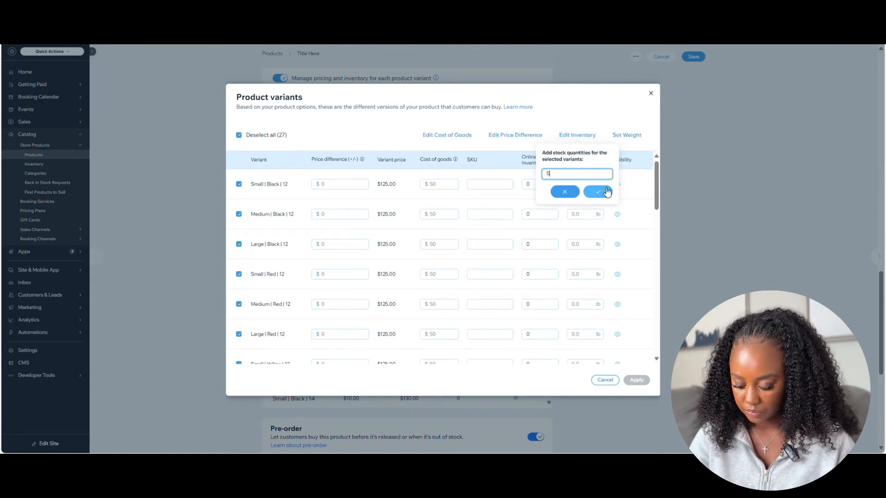
left_click(598, 192)
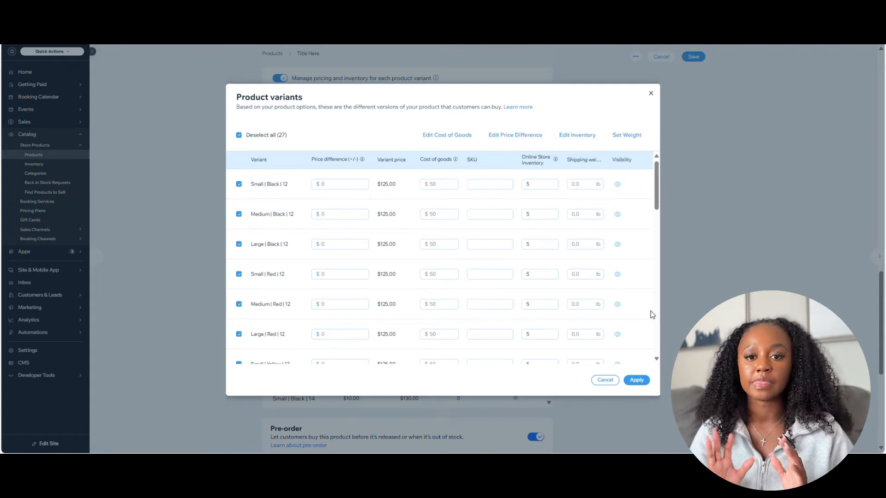
left_click_drag(657, 191, 665, 253)
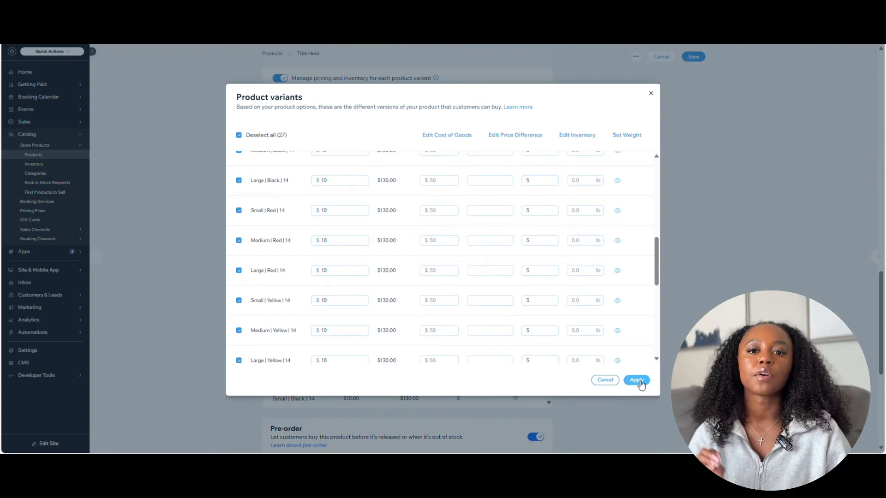
left_click(639, 381)
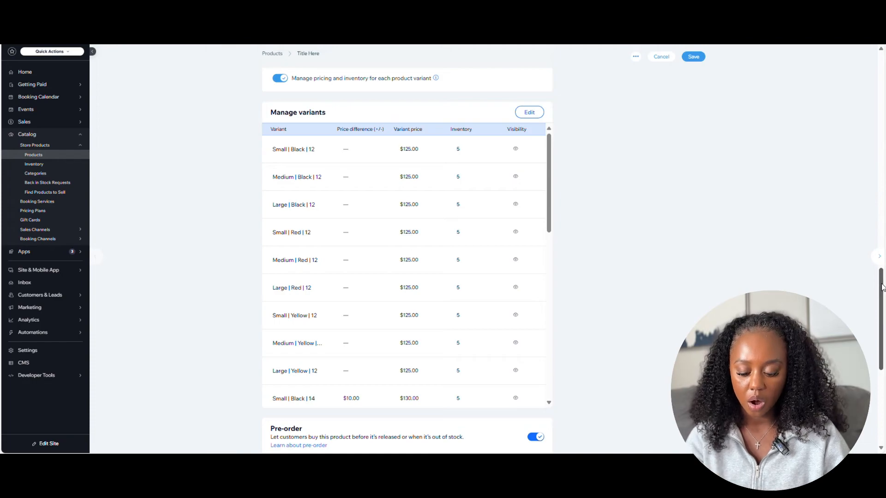
Switch pre-order off and back on for the product, and enter "Message" as its pre-order message.
left_click_drag(882, 287, 882, 292)
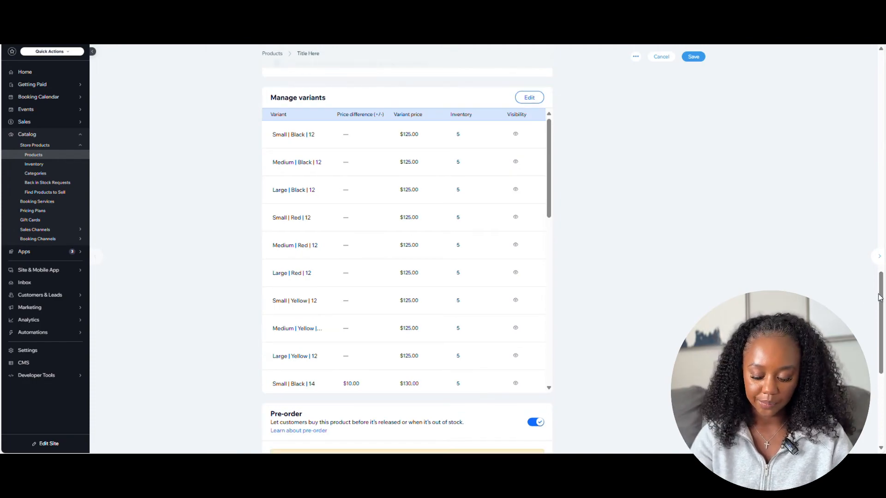
scroll(404, 304, "down", 4)
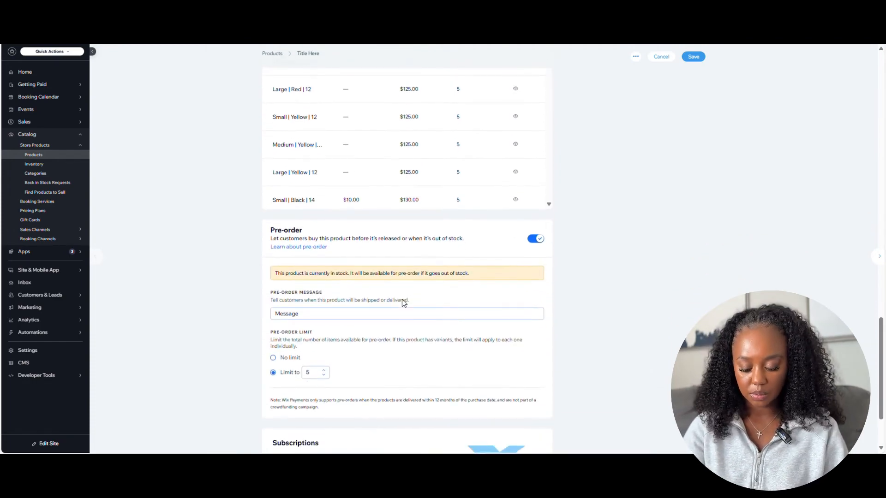
left_click(535, 239)
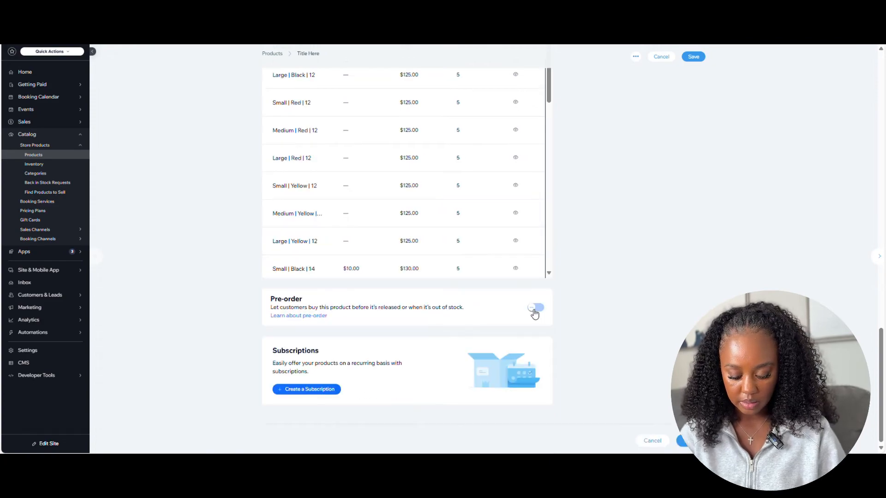
left_click(535, 308)
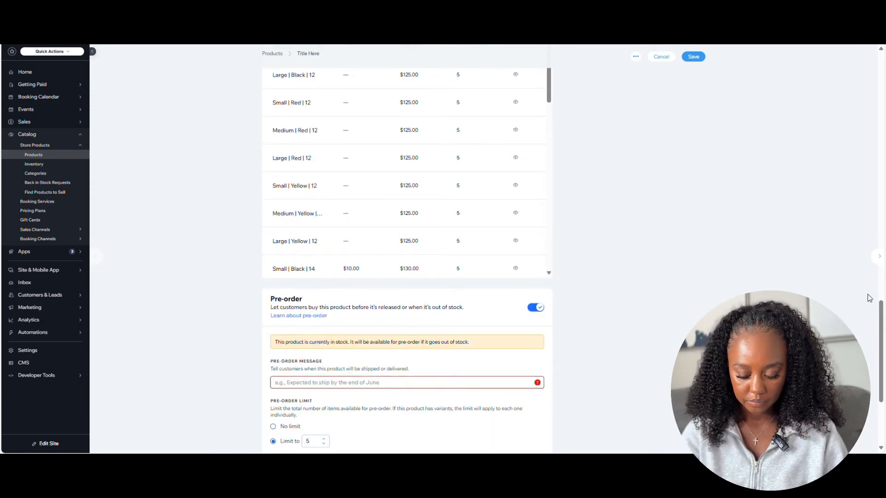
left_click_drag(880, 324, 879, 355)
left_click(463, 267)
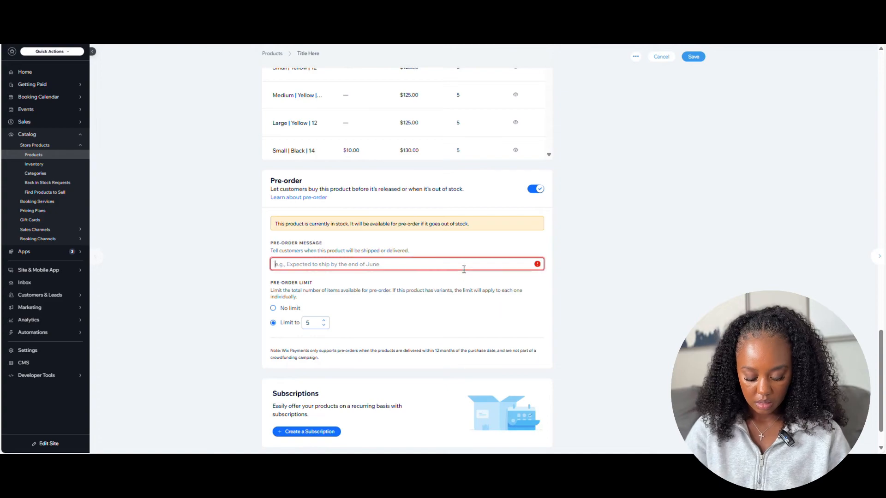
type("Message")
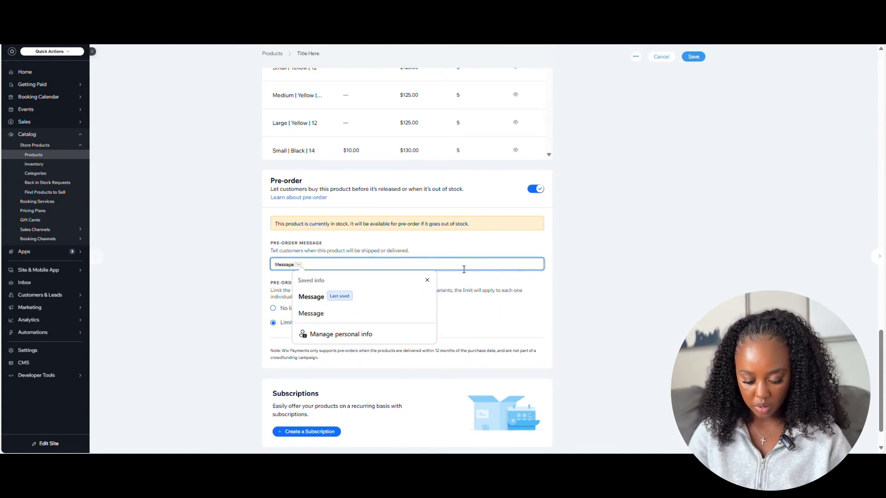
Complete the pre-order message as "Message" and limit pre-orders to 5 items.
key("Return")
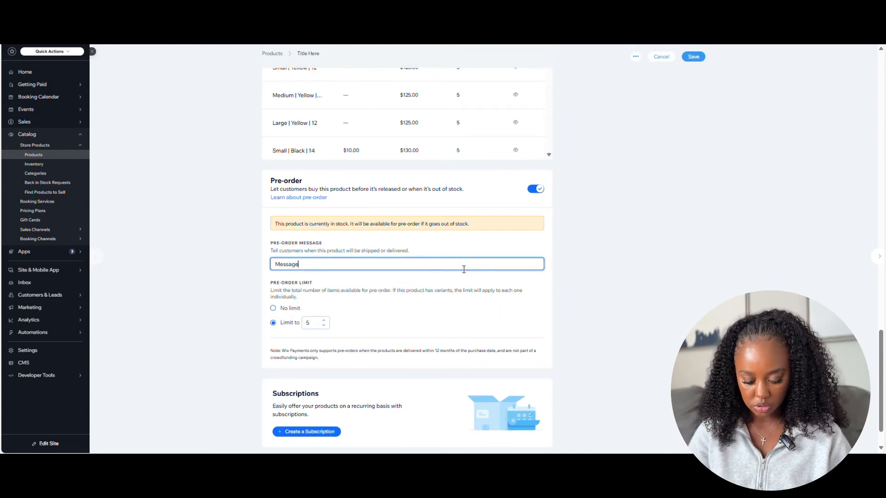
left_click(583, 260)
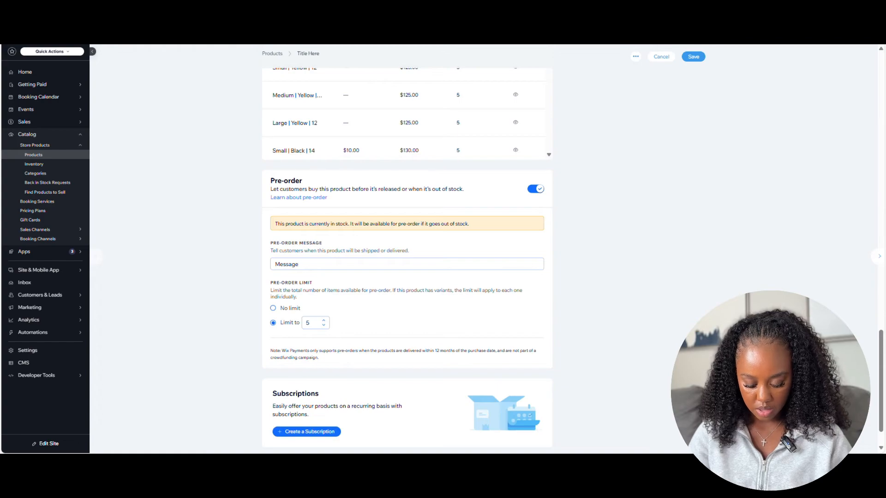
scroll(882, 354, "down", 1)
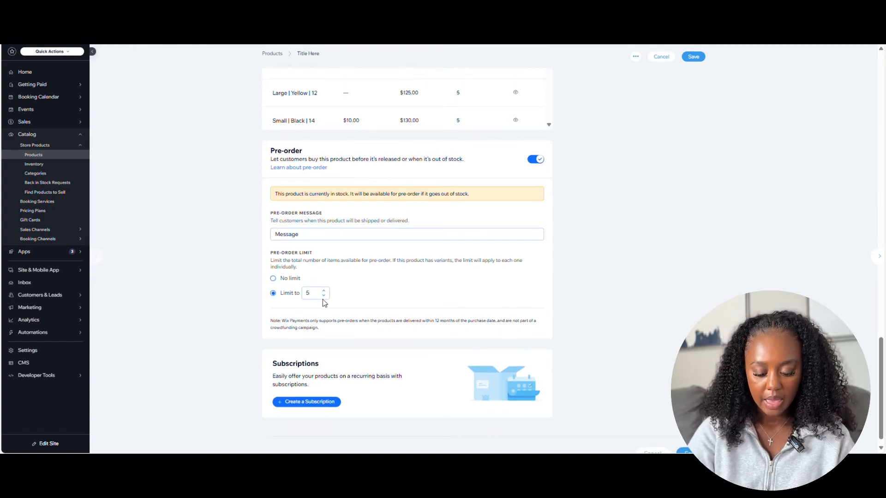
left_click(291, 295)
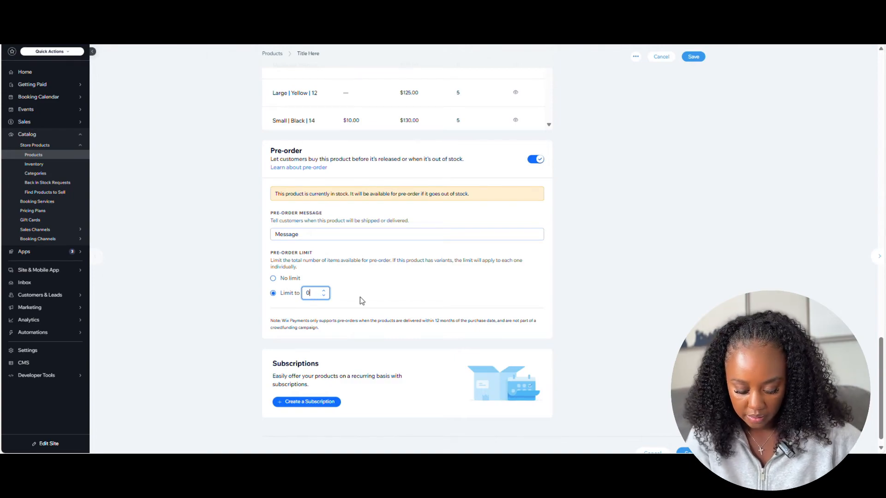
key("BackSpace")
type("5")
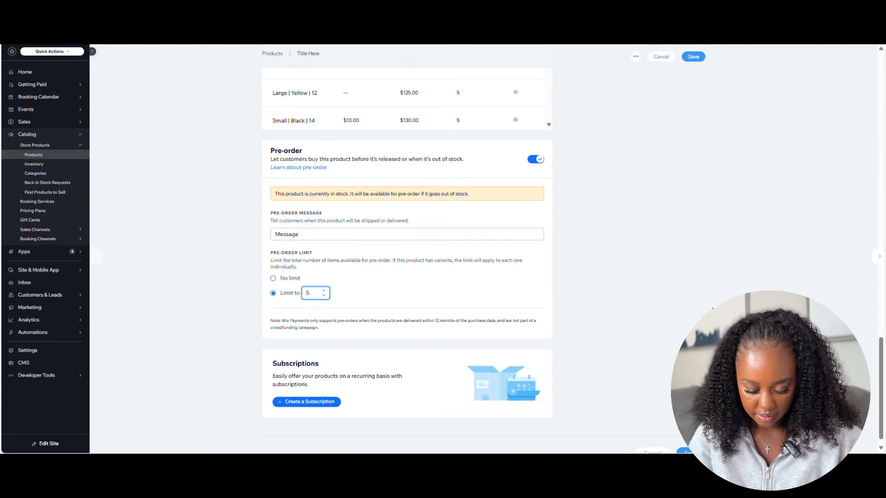
triple_click(309, 193)
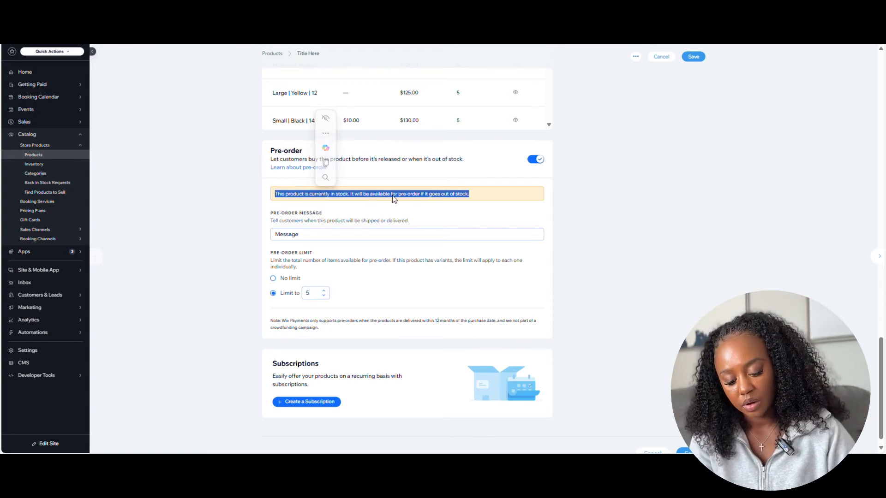
left_click(617, 210)
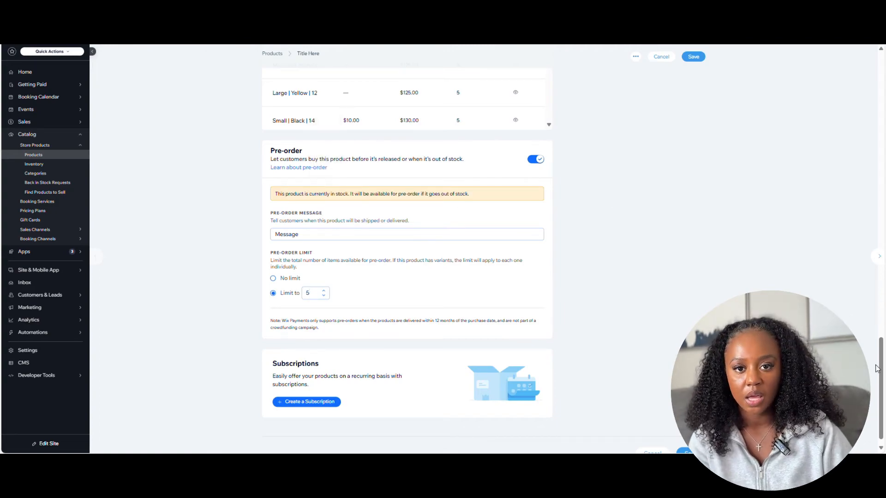
Select the nine variants with length 12, set their stock quantity to 0, and apply the changes.
left_click_drag(879, 369, 879, 296)
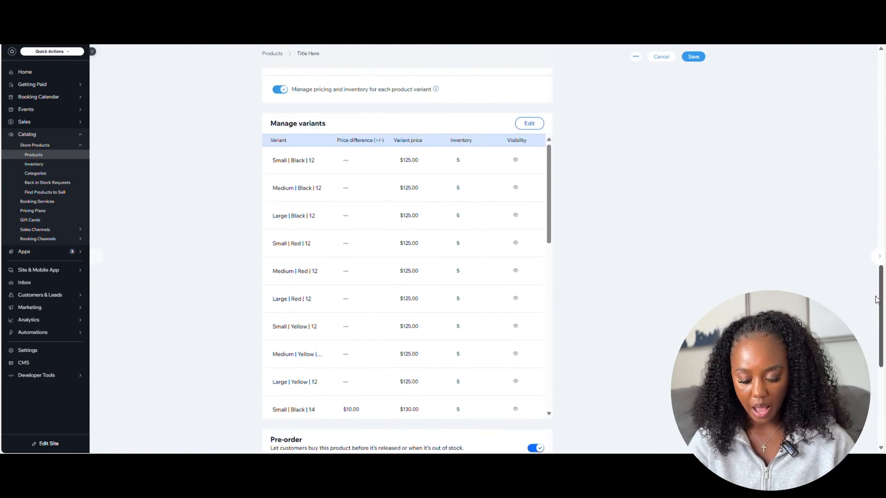
left_click(529, 123)
left_click(290, 133)
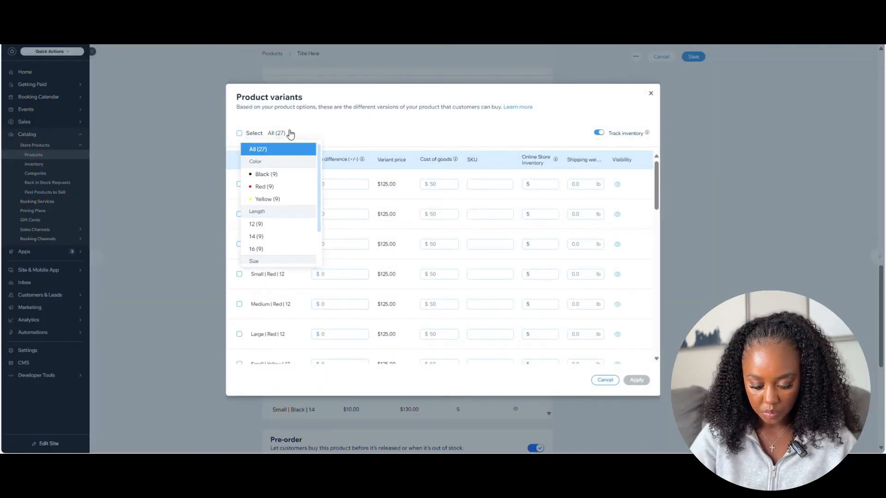
scroll(297, 198, "down", 1)
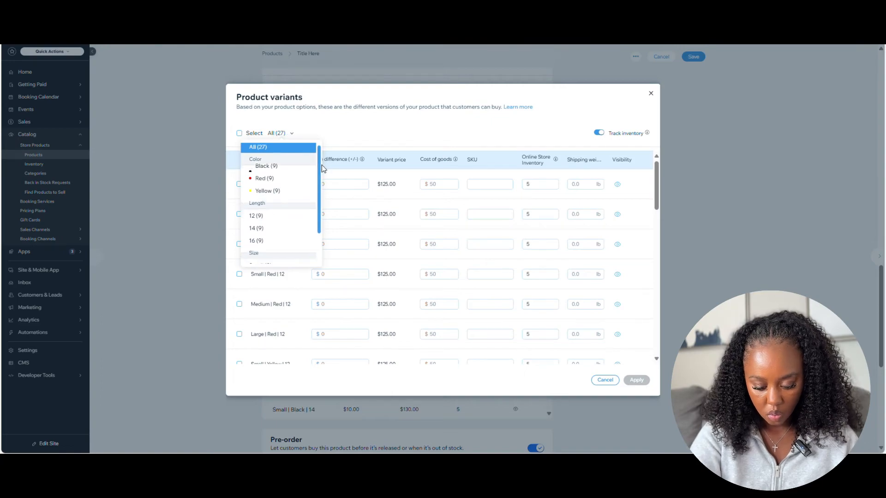
left_click(286, 205)
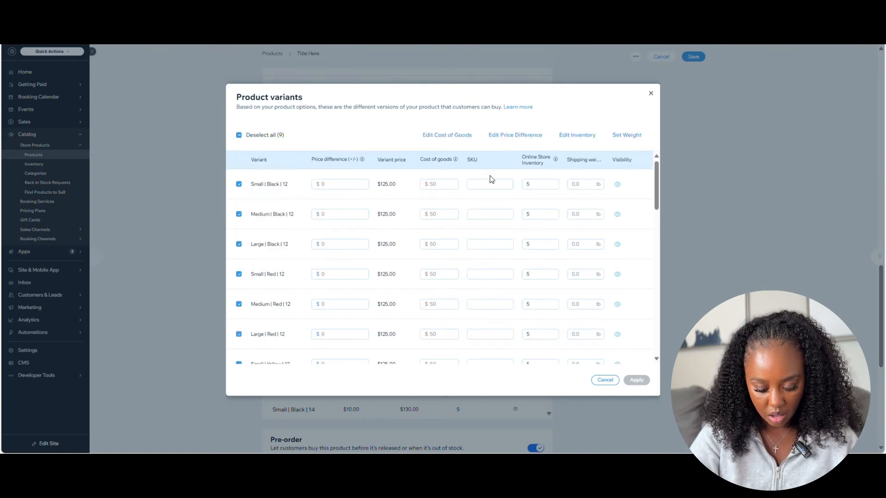
left_click(584, 134)
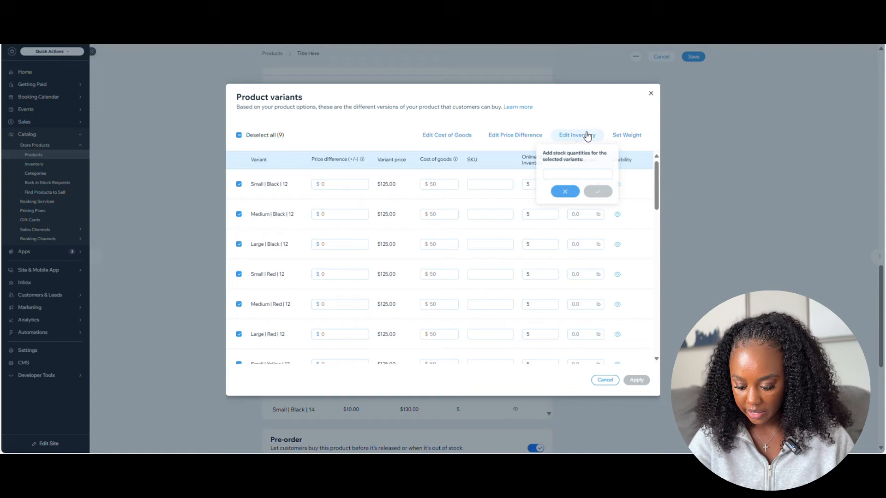
left_click(580, 174)
type("0")
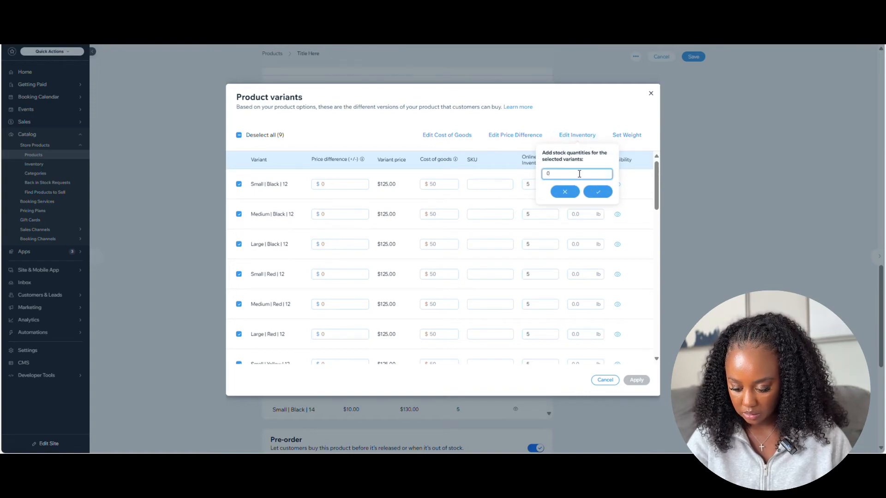
left_click(597, 192)
left_click(637, 380)
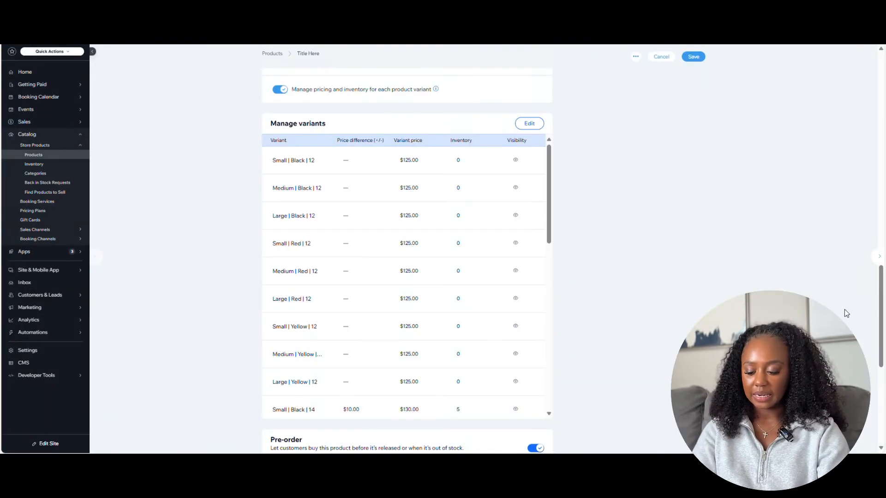
left_click_drag(882, 279, 882, 356)
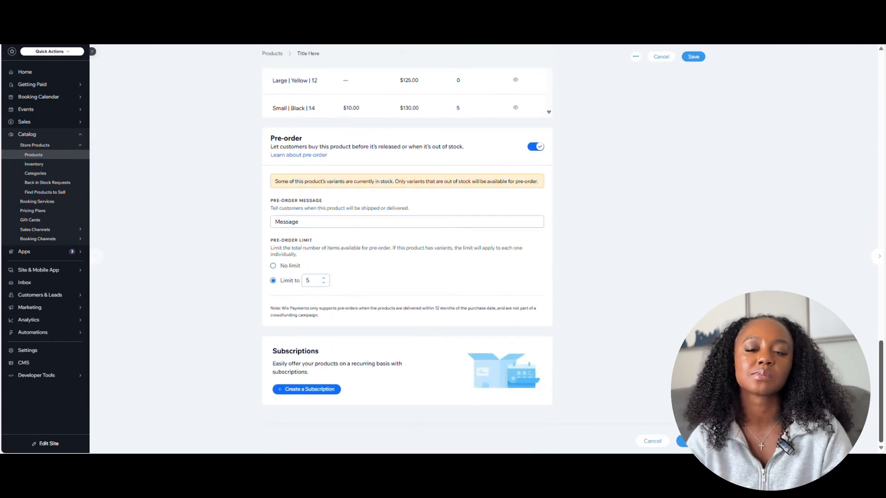
left_click(308, 391)
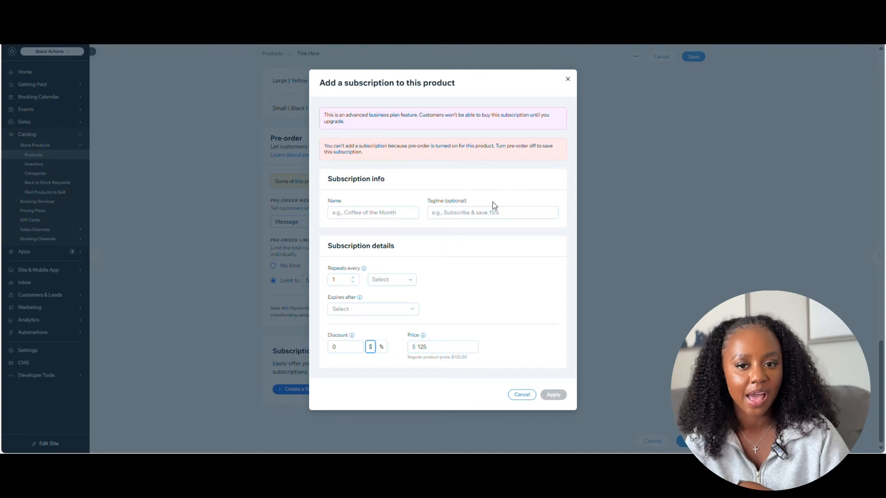
left_click(385, 213)
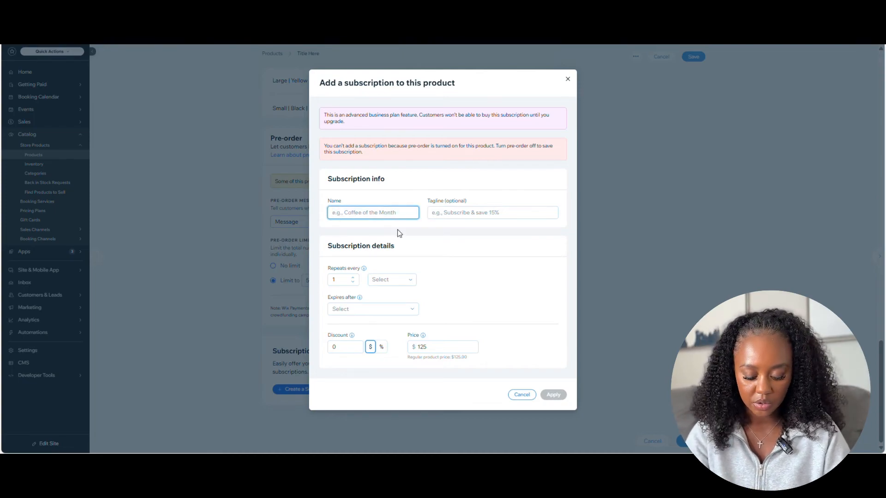
left_click(522, 394)
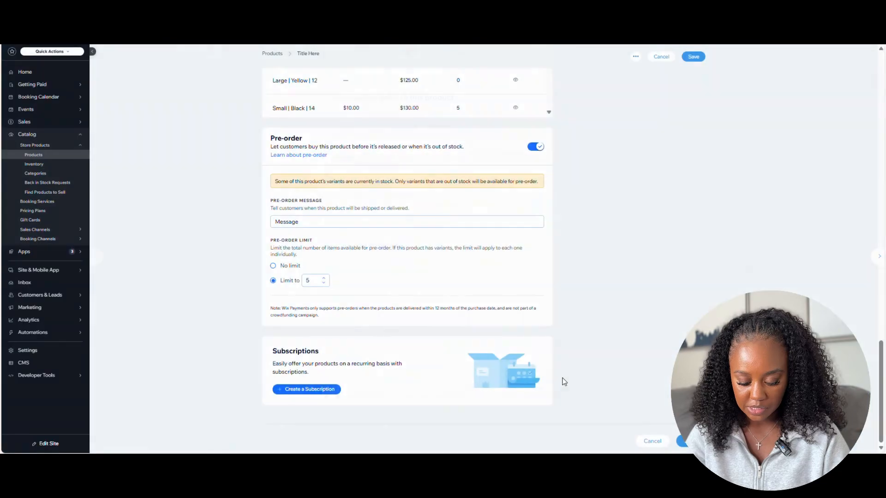
Start a subscription for the product named "Testing" with a 10% discount.
left_click(305, 388)
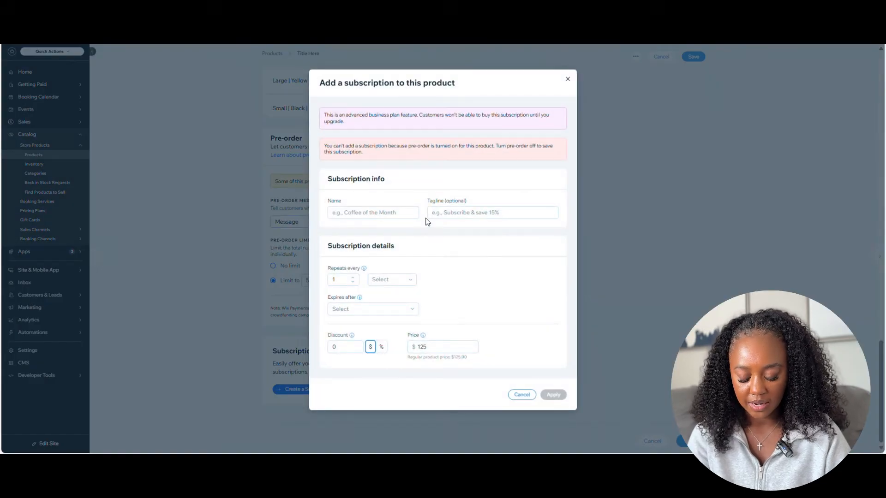
left_click(408, 214)
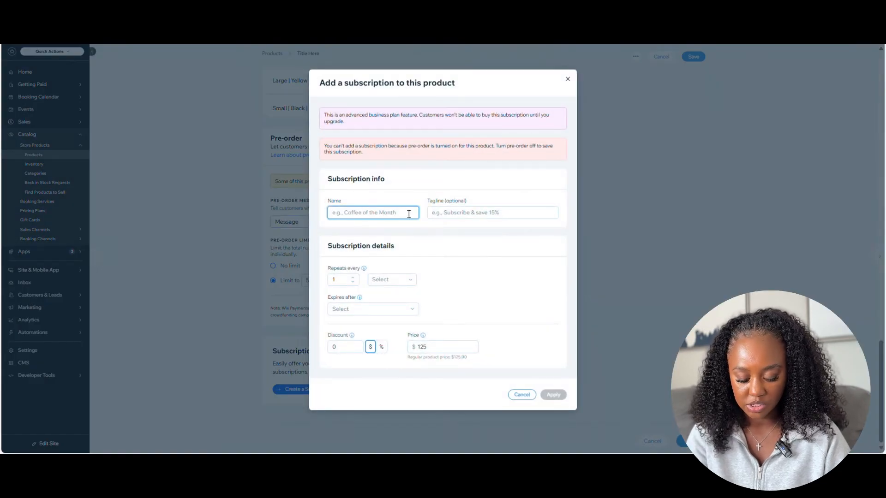
type("Testing")
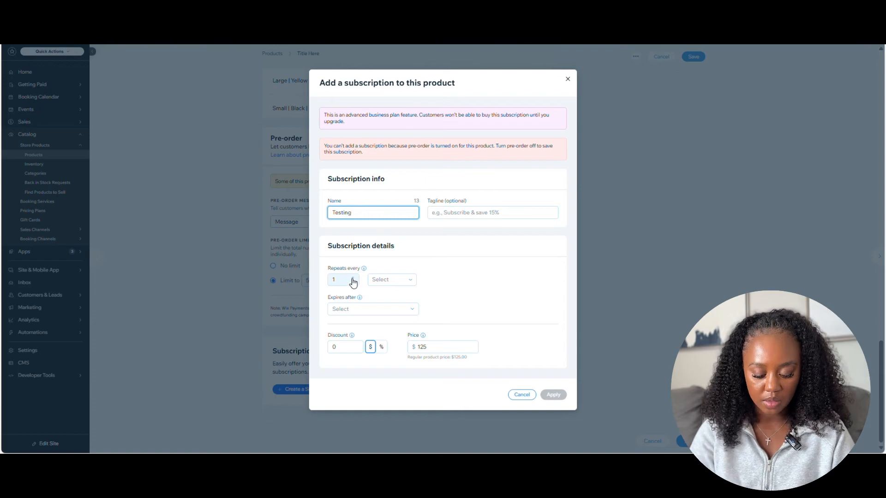
left_click(381, 347)
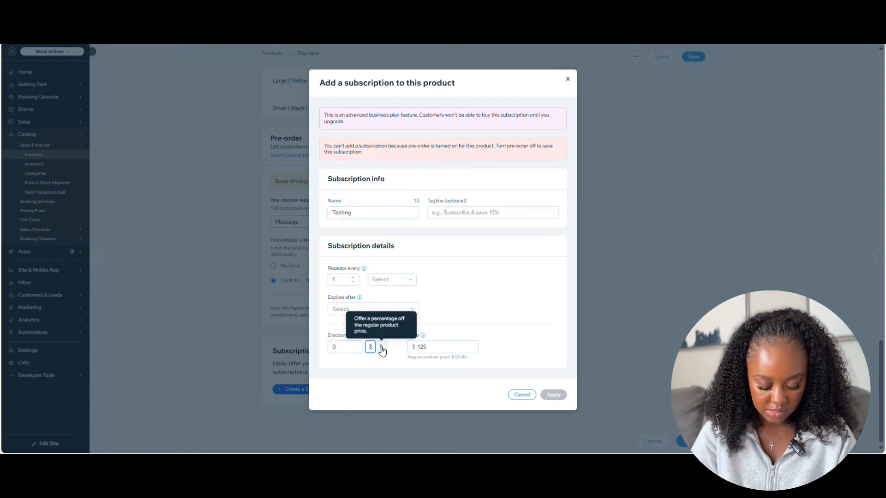
left_click(355, 347)
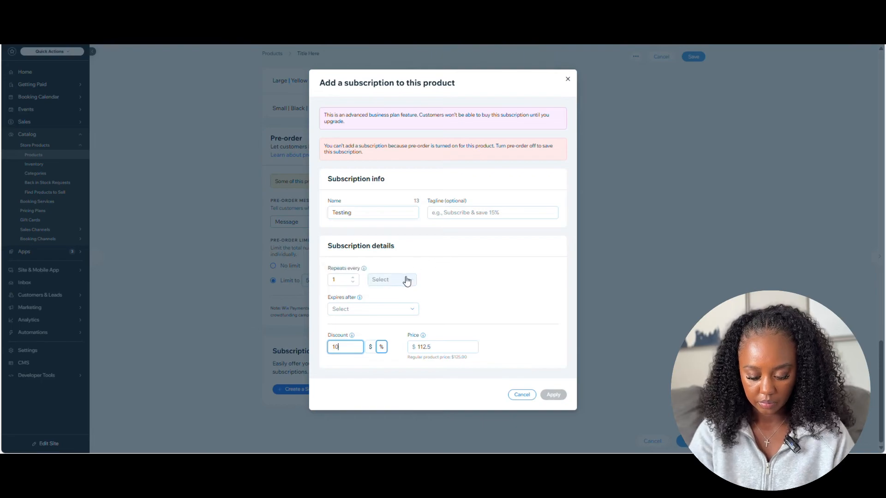
Set the subscription to repeat every 1 month and expire after 2 billing cycles.
left_click(375, 280)
left_click(376, 301)
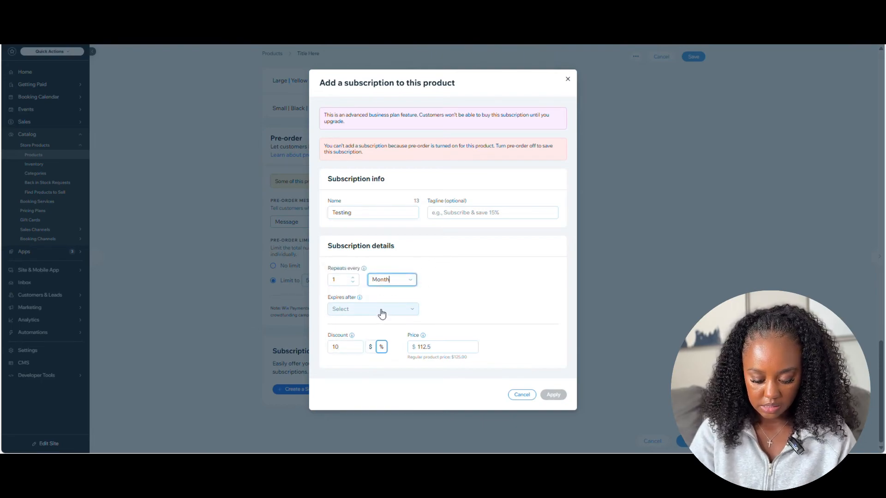
left_click(381, 314)
left_click(377, 335)
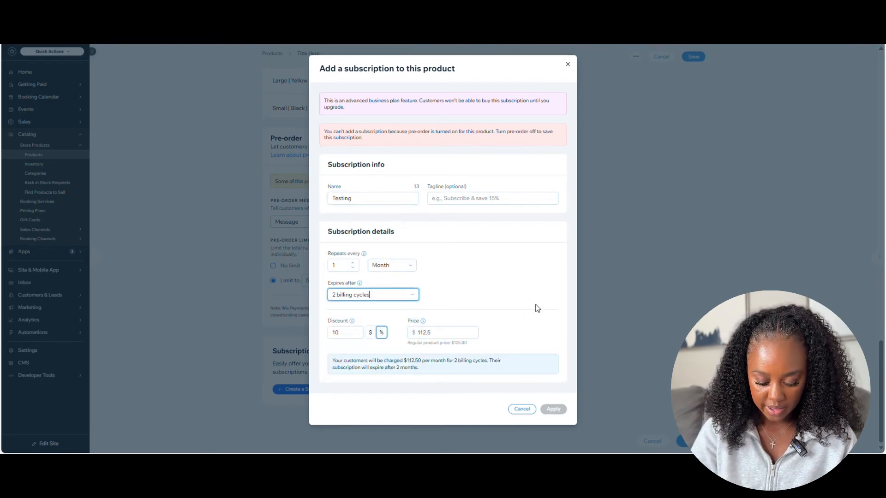
Review the subscription's charge summary and the pre-order notice, and cancel the subscription.
left_click_drag(437, 376, 330, 365)
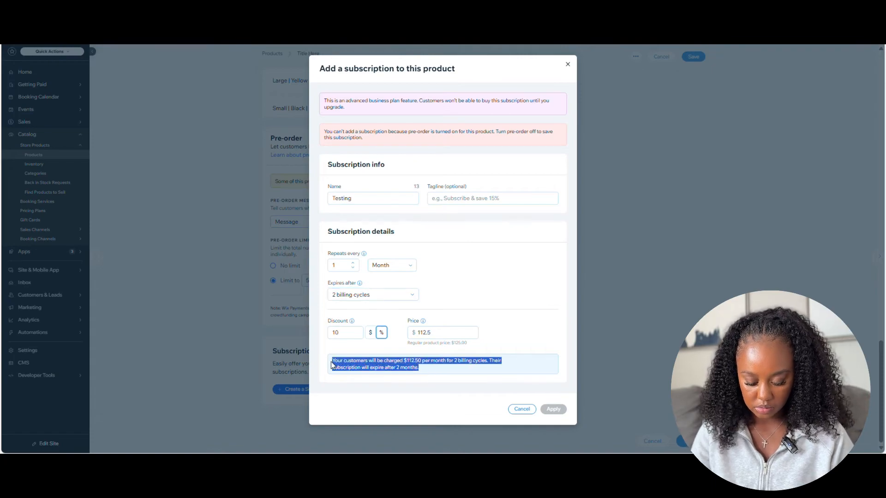
left_click(433, 369)
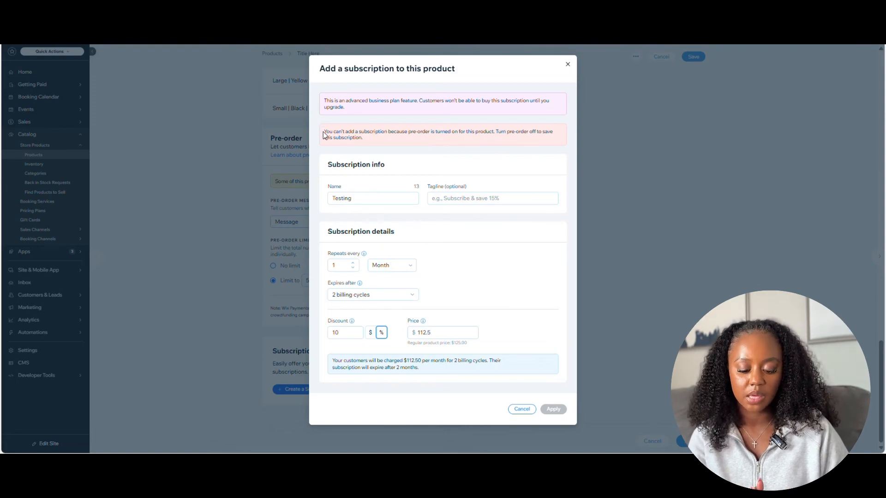
left_click_drag(330, 133, 356, 140)
left_click(373, 140)
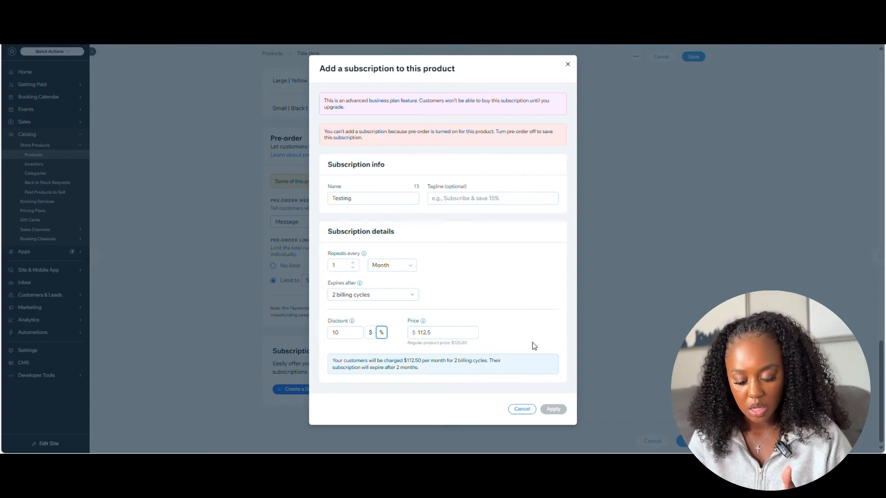
left_click(527, 418)
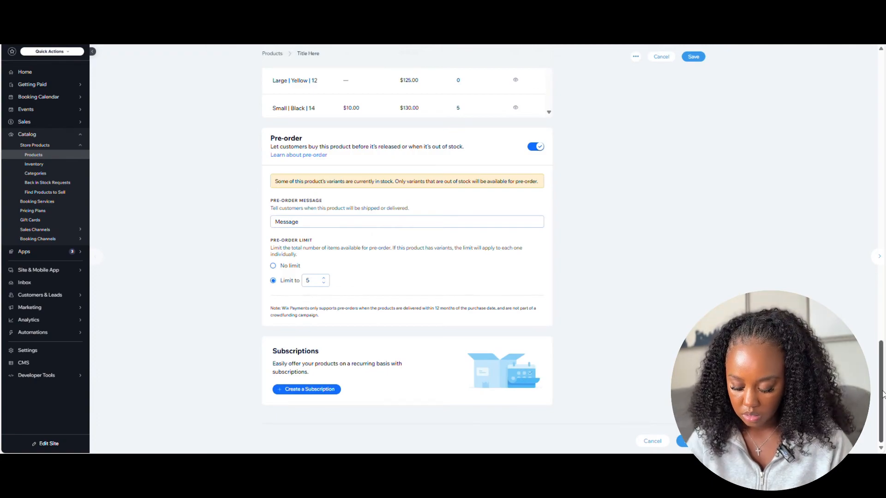
On the live store's Braided Wigs page, open the "Title Here" product and check its Size choices.
left_click_drag(882, 395, 843, 67)
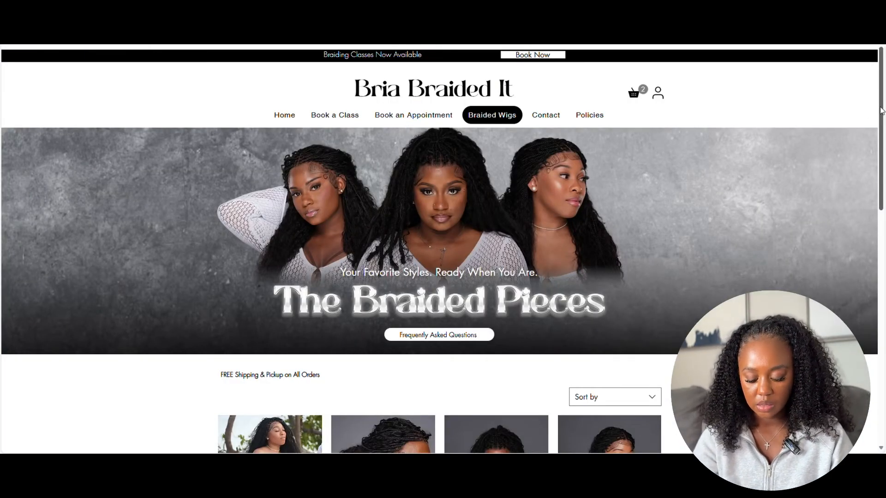
left_click_drag(881, 106, 882, 193)
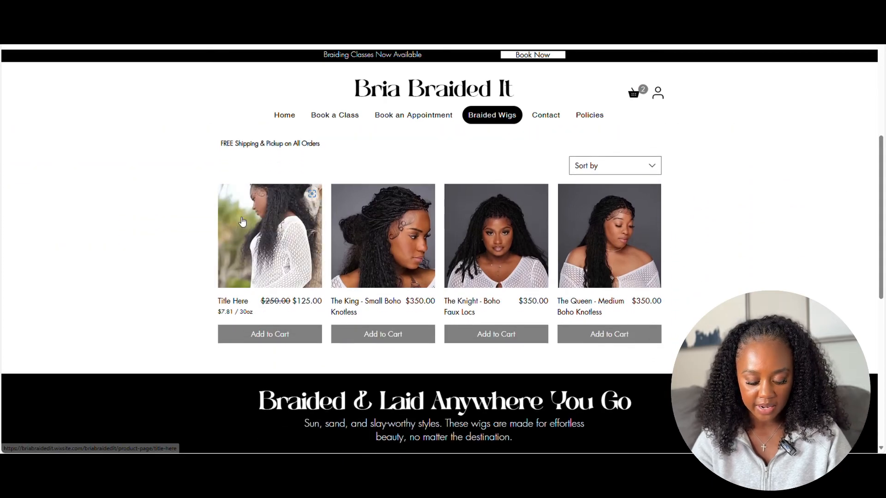
left_click(272, 248)
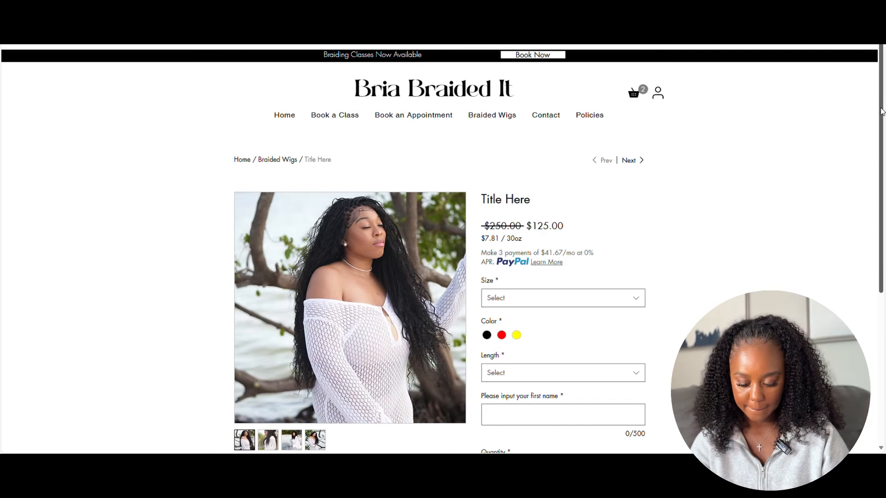
left_click_drag(879, 107, 872, 149)
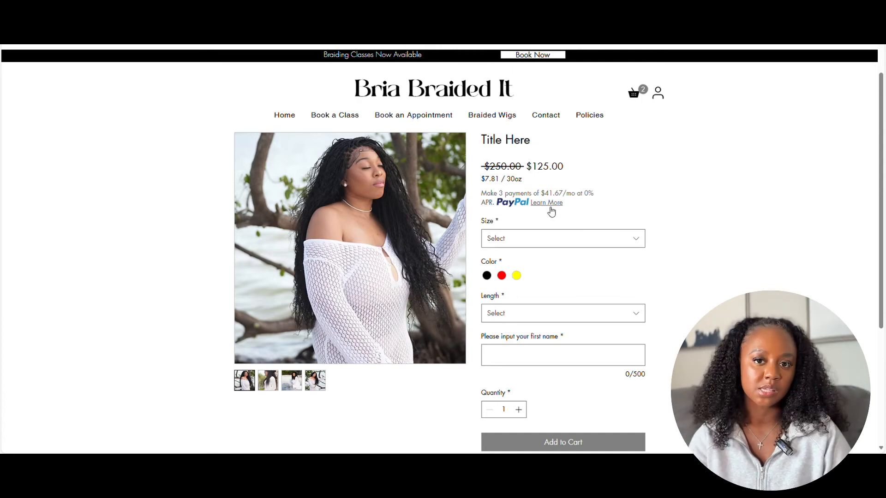
left_click(579, 248)
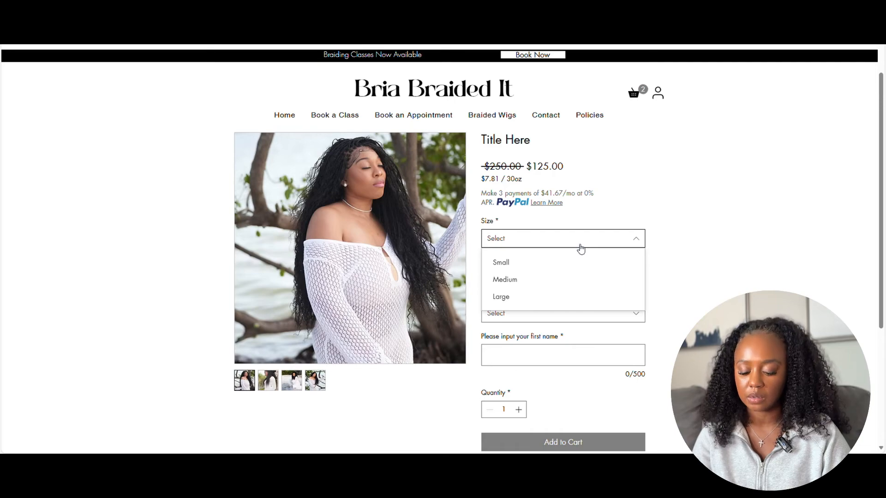
left_click(600, 243)
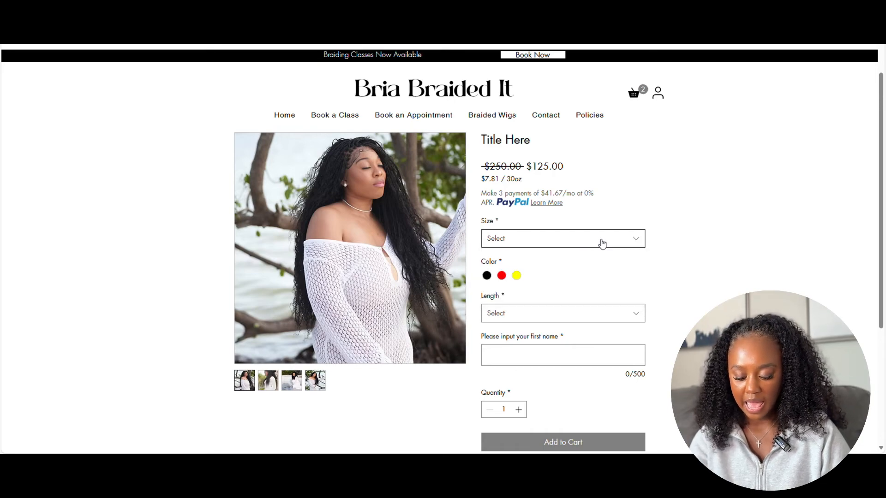
Choose the color Black, length 12 and size Small for the "Title Here" product.
left_click(602, 244)
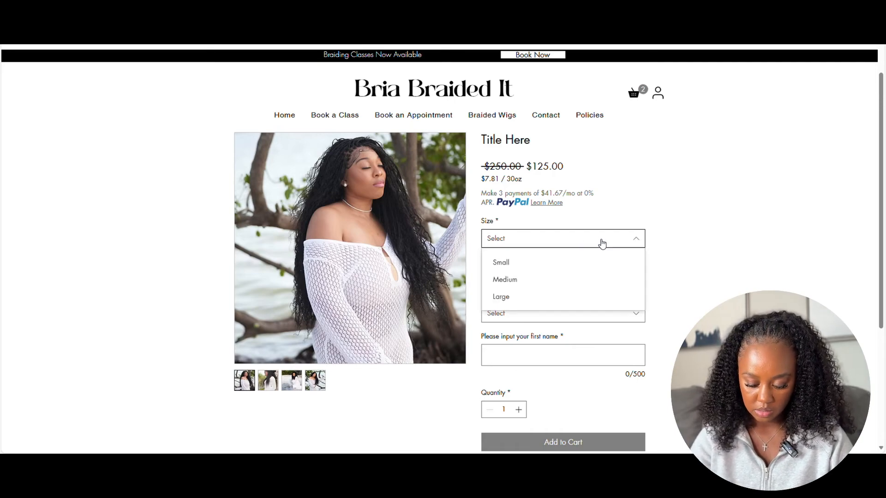
left_click(602, 243)
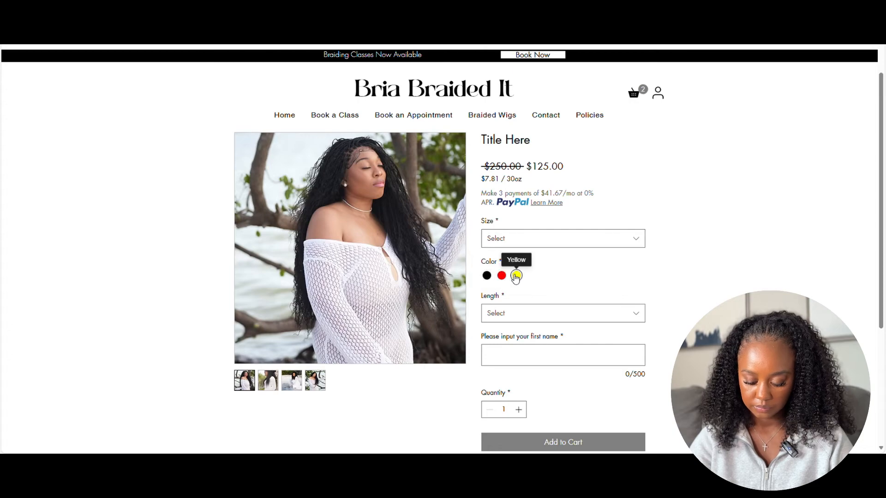
left_click(487, 275)
left_click(526, 318)
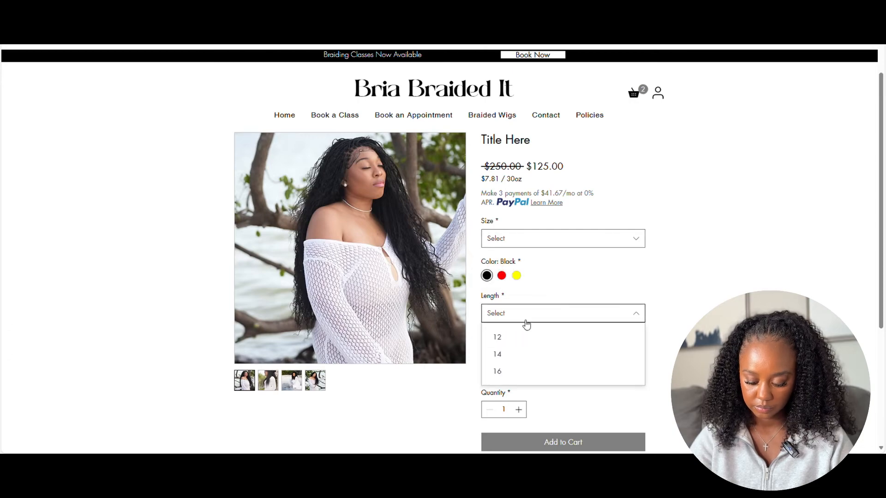
left_click(525, 338)
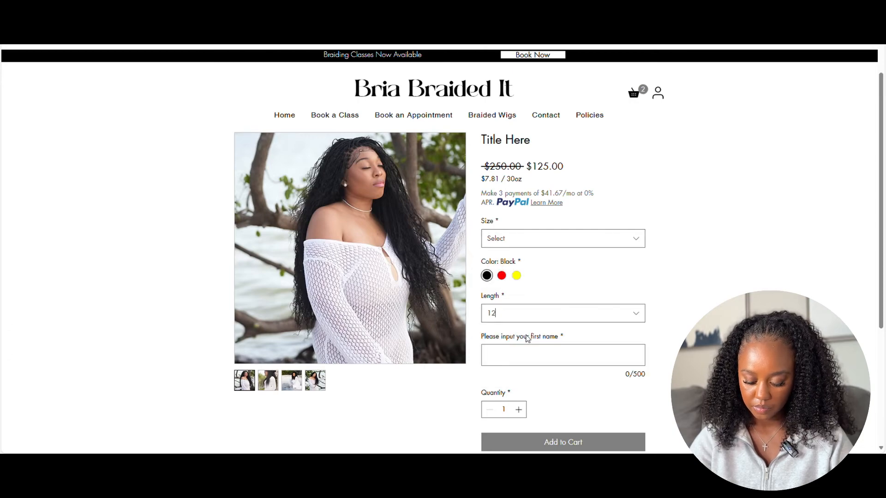
left_click(530, 241)
left_click(530, 264)
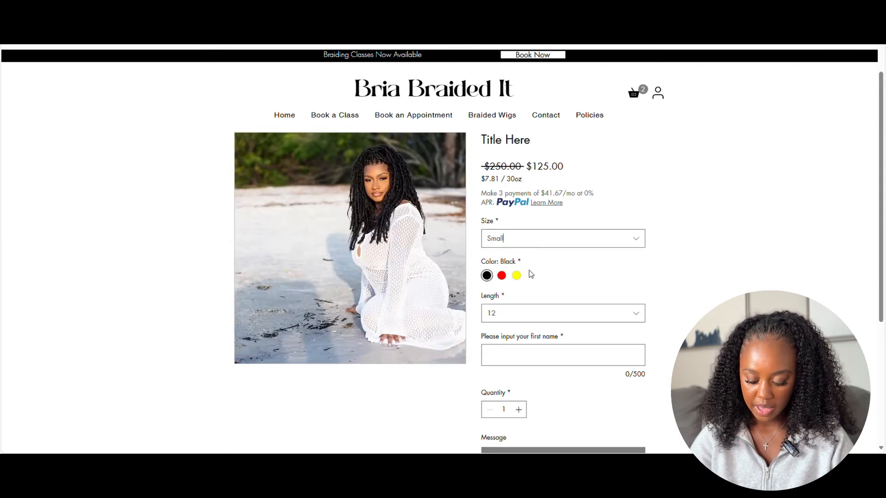
Fill the required first-name field with "custom text", pre-order one unit of the product, and close the cart.
left_click(558, 349)
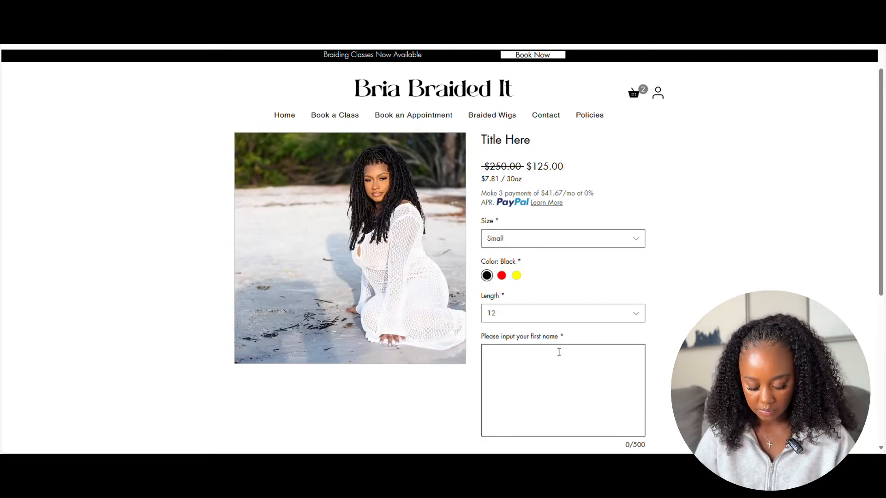
type("custo")
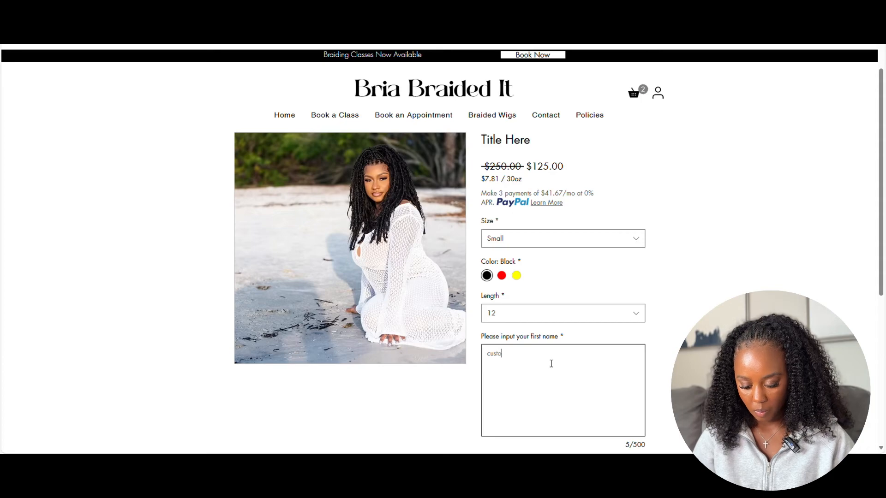
type("m text")
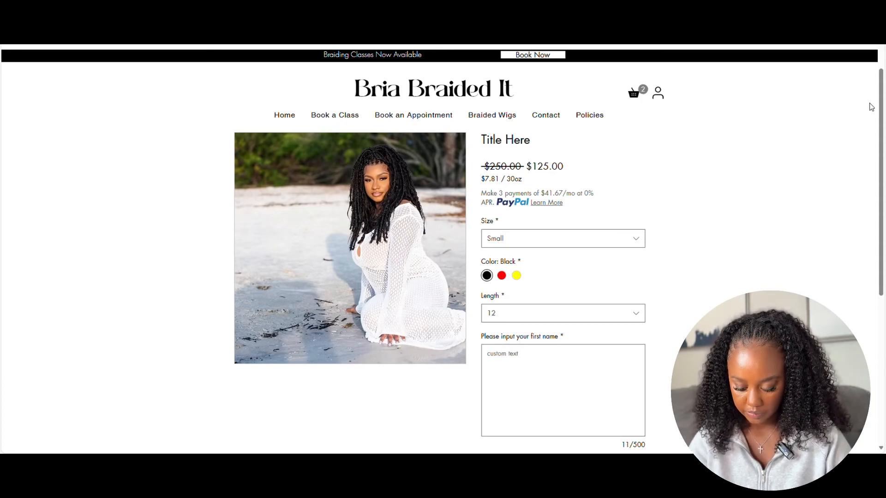
left_click_drag(880, 107, 866, 220)
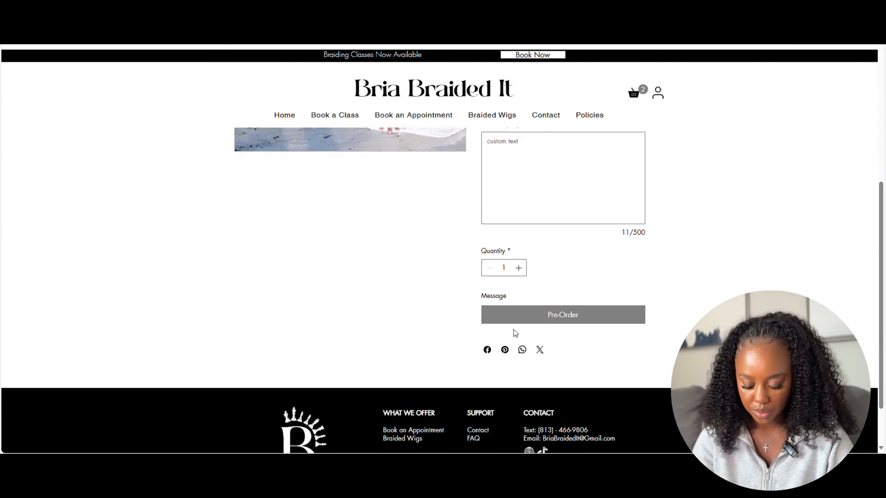
left_click(572, 321)
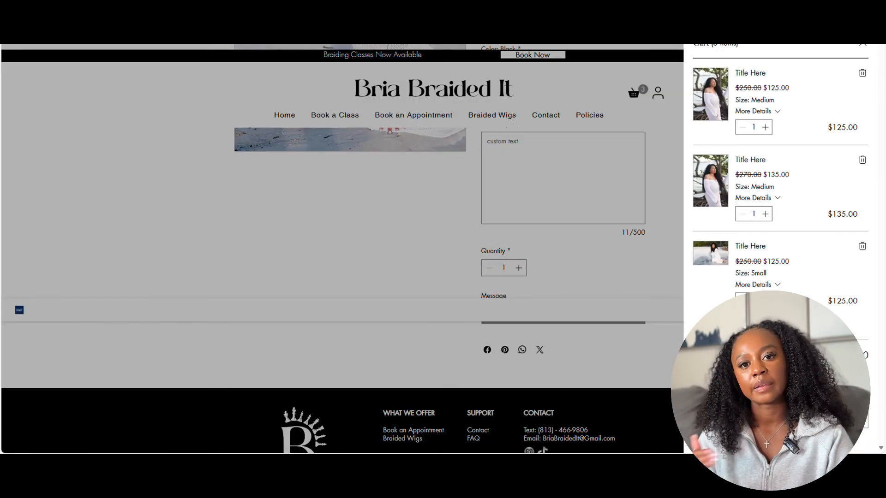
left_click(868, 46)
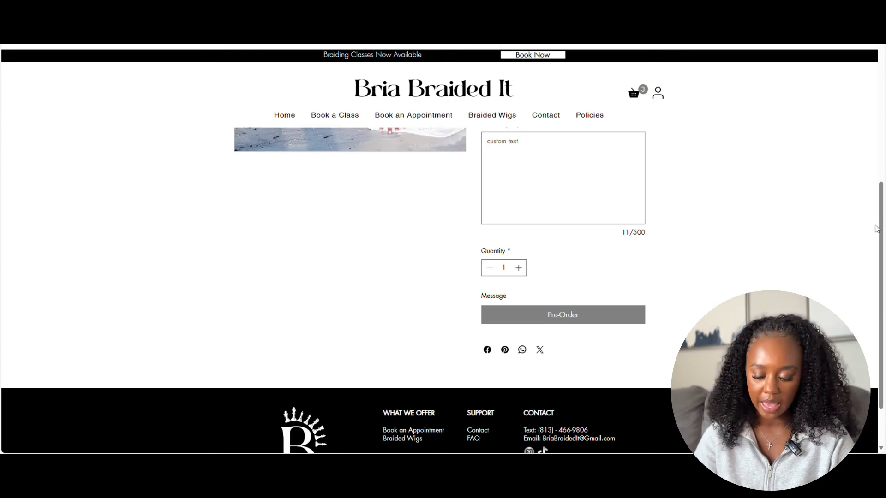
Switch the product's length to 14 and check the price and order option for that variant.
scroll(881, 241, "up", 6)
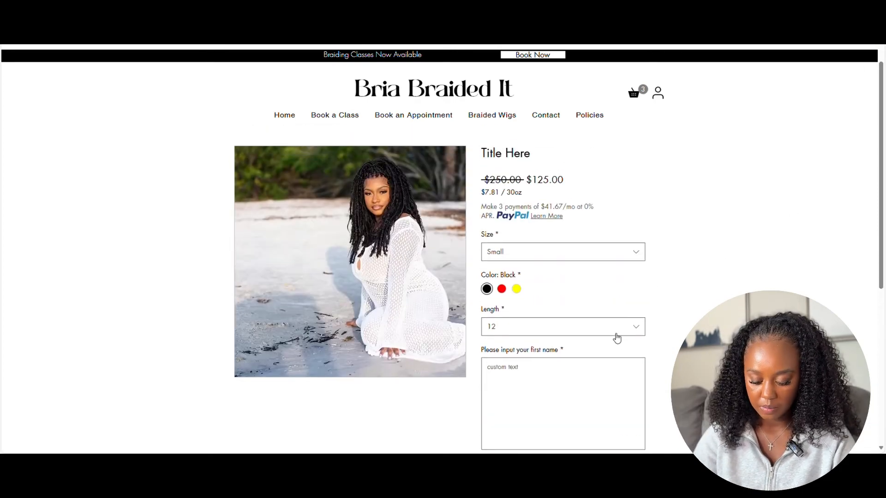
left_click(617, 330)
left_click(551, 368)
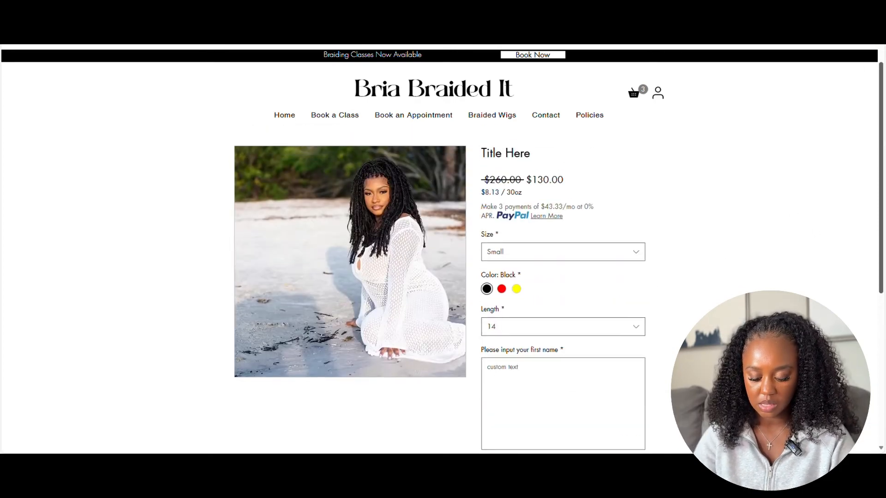
scroll(881, 136, "down", 3)
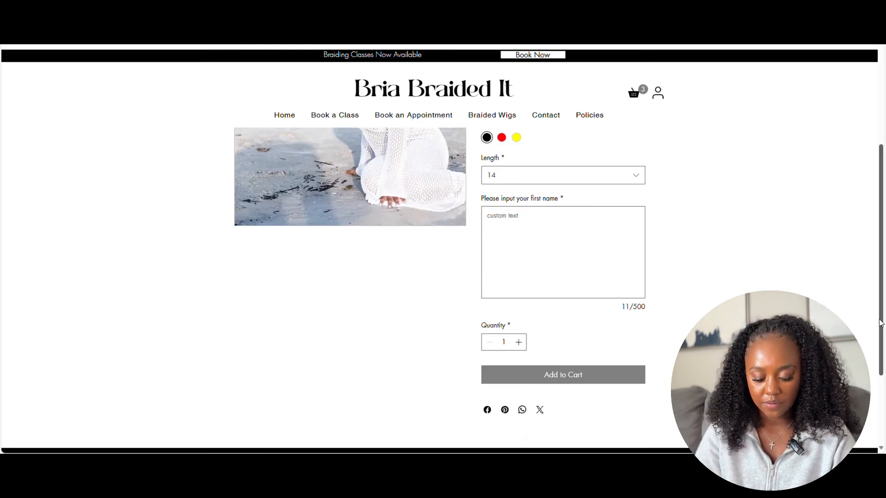
left_click_drag(880, 322, 867, 226)
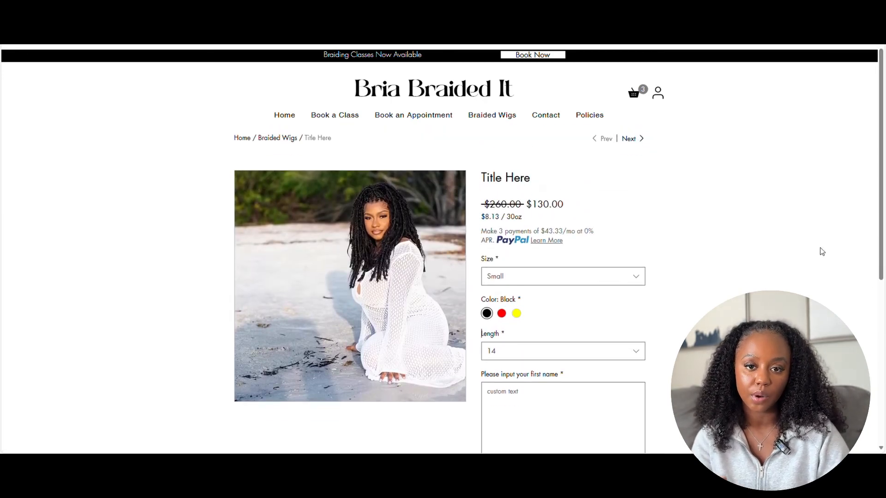
Change the product's size to Medium and check the images displayed for that size.
left_click(614, 279)
left_click(588, 323)
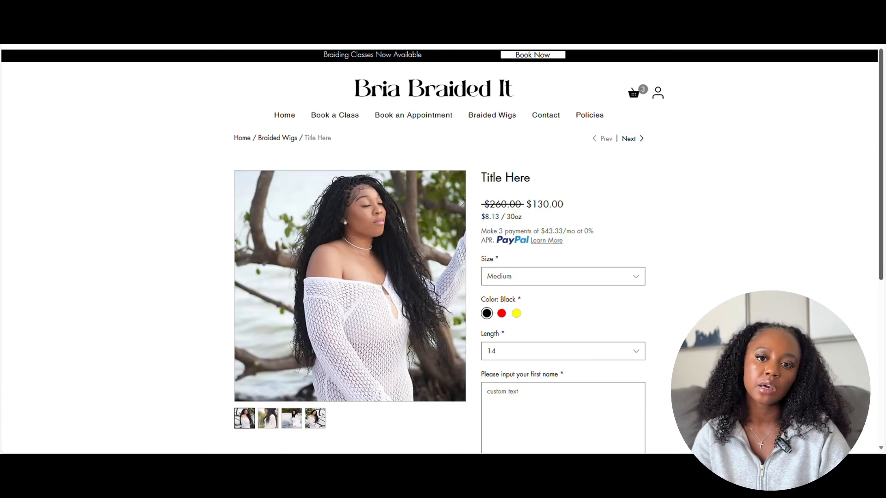
mouse_move(881, 147)
left_mouse_down()
mouse_move(882, 198)
mouse_move(881, 159)
left_mouse_up()
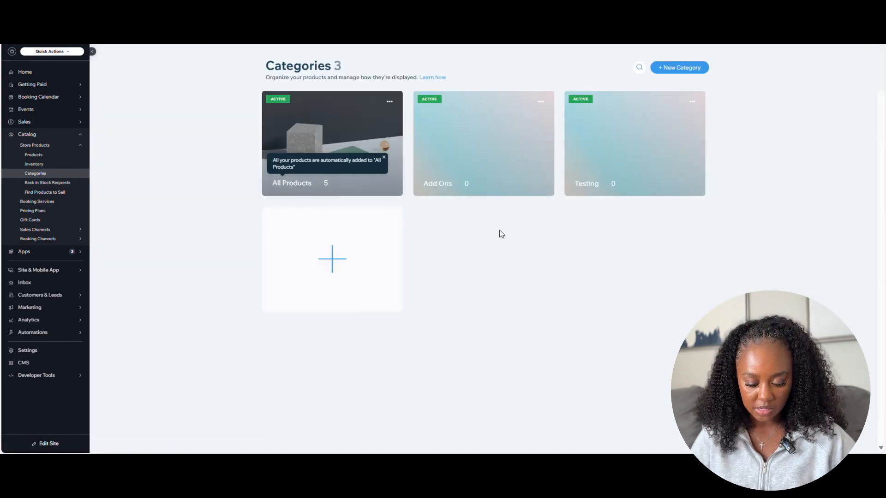
In the Wix dashboard, open the store's Inventory and check the available stock-status filter choices.
left_click(46, 165)
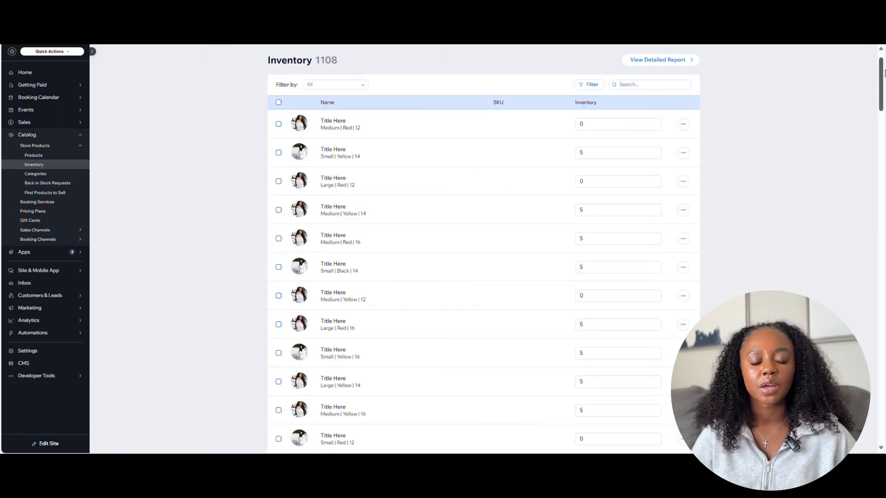
left_click_drag(881, 66, 882, 64)
left_click(344, 85)
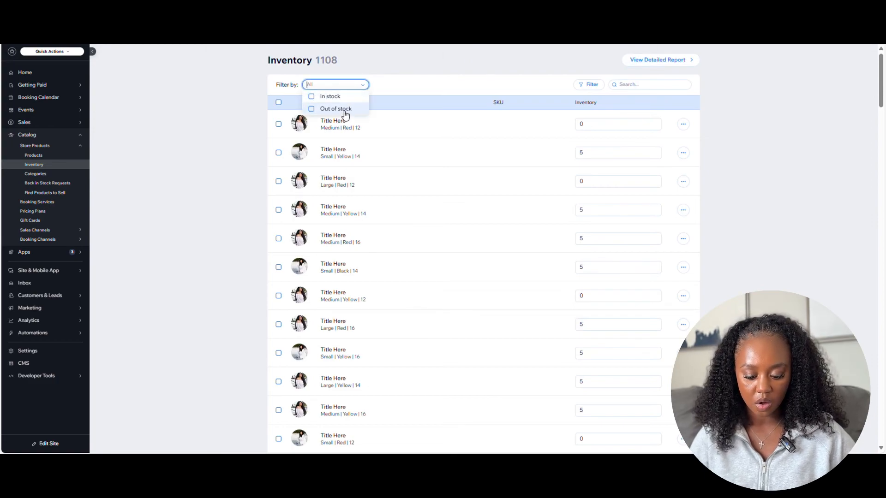
left_click(395, 82)
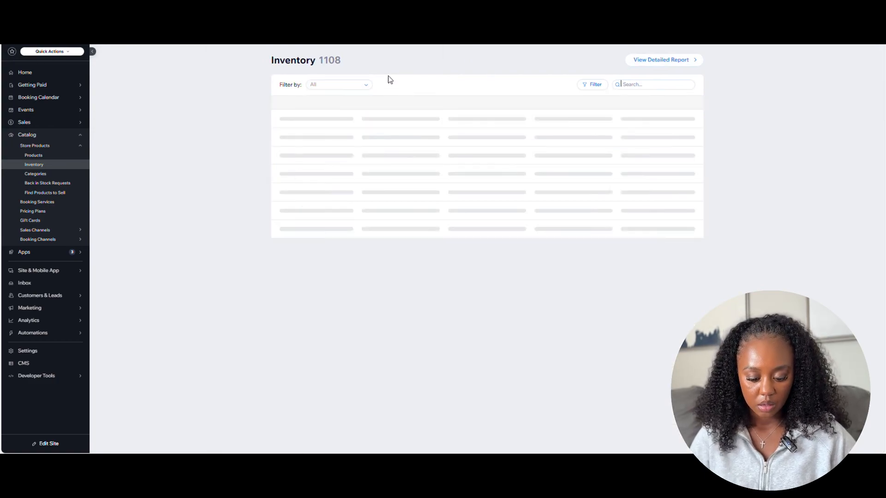
Review the detailed inventory filters, including the category and product choices, and close them without applying any.
left_click(588, 85)
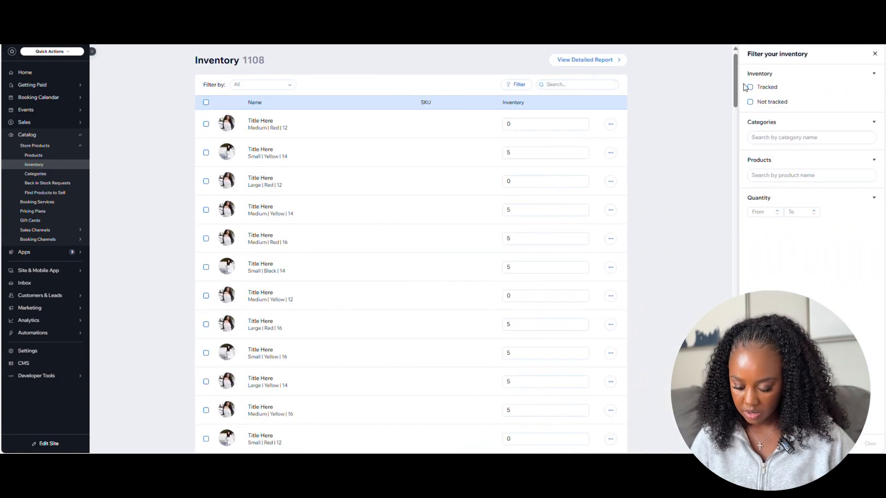
left_click(781, 138)
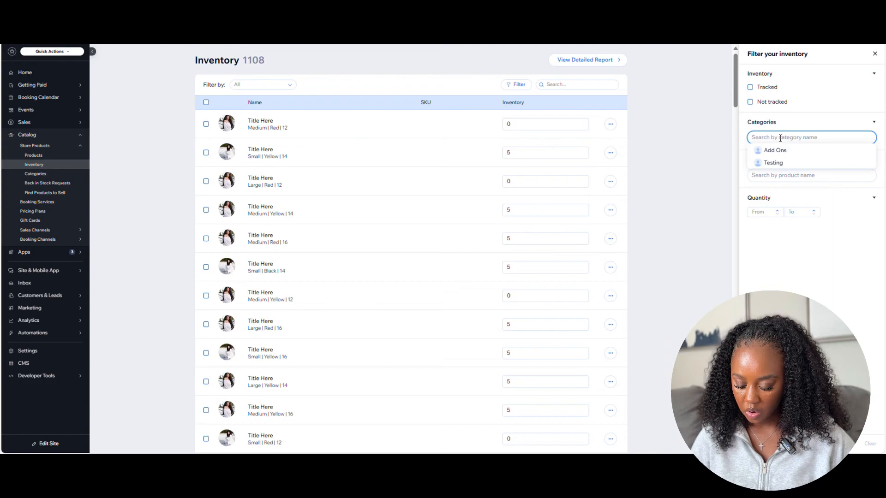
left_click(785, 175)
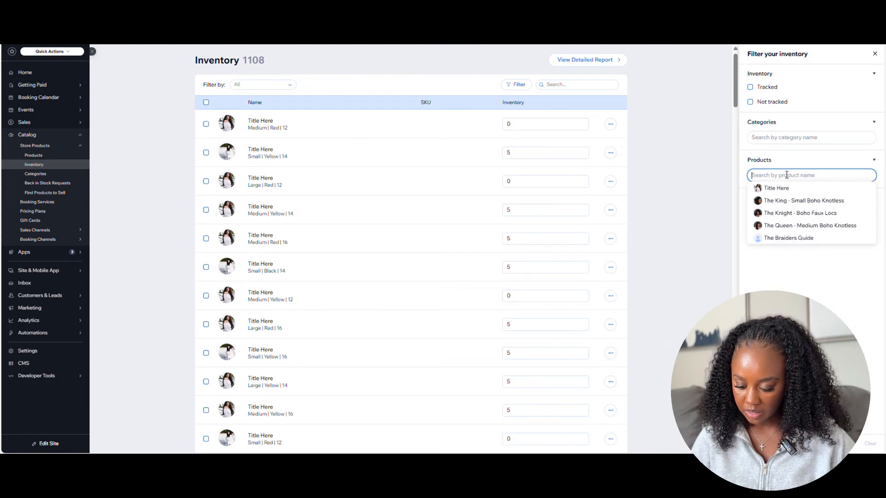
left_click(792, 261)
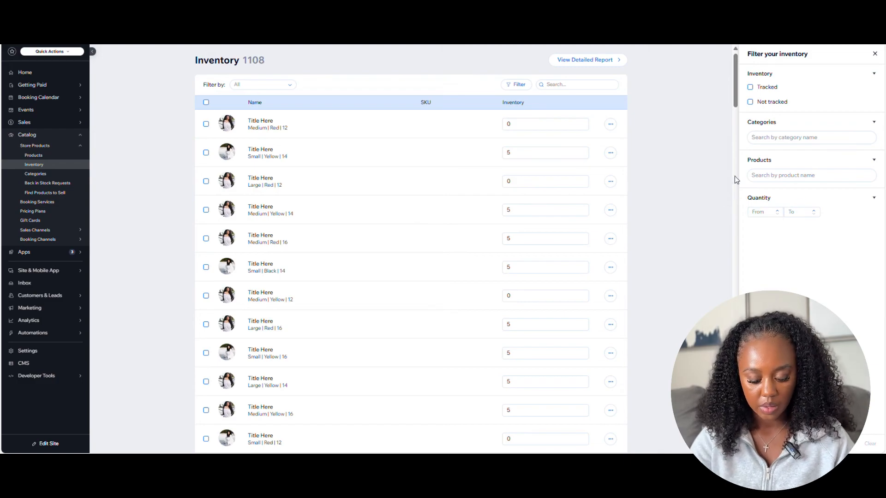
left_click(875, 53)
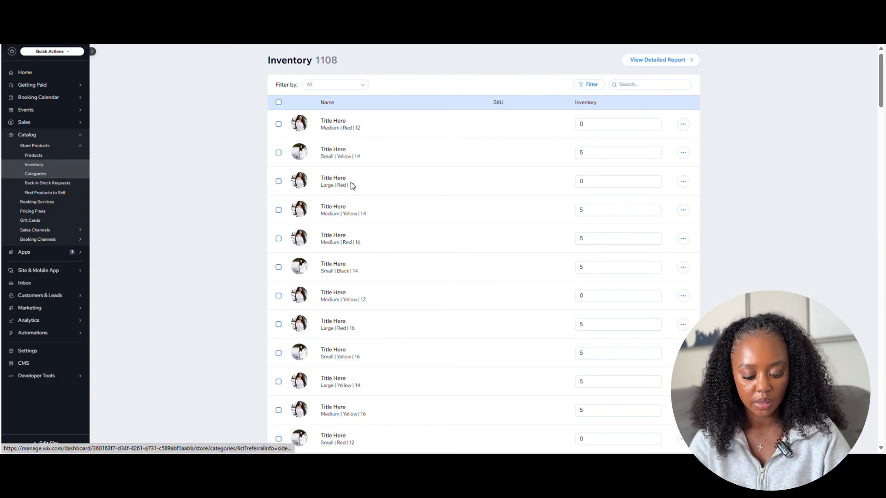
Reorder the All Products category so The Queen comes first, The King second, Title Here third and The Knight fourth, and save it.
left_click(35, 173)
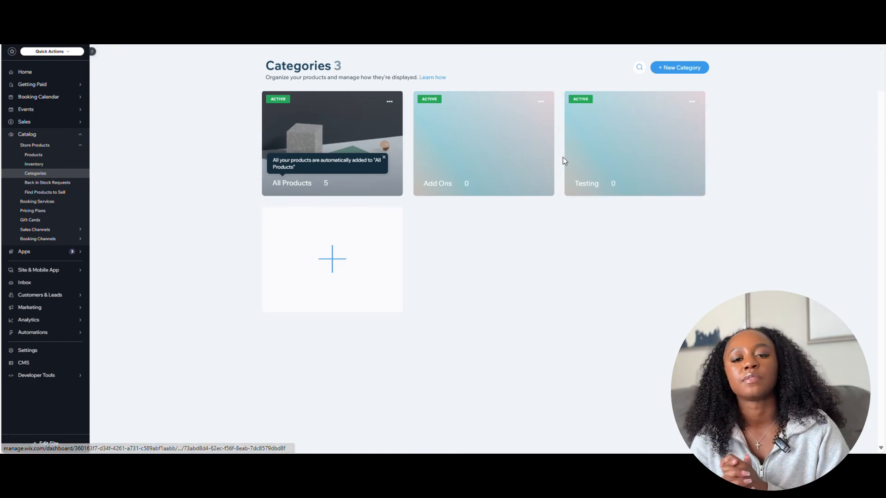
left_click(377, 133)
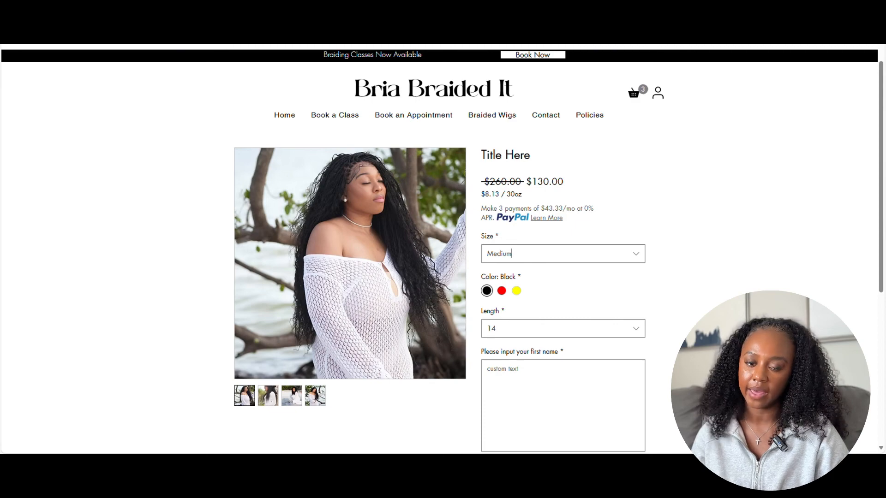
key("alt+Left")
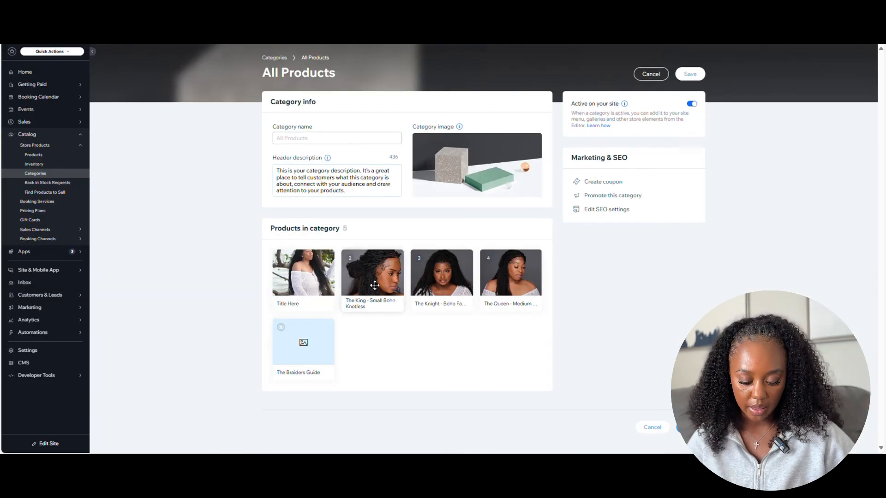
left_click_drag(307, 275, 288, 283)
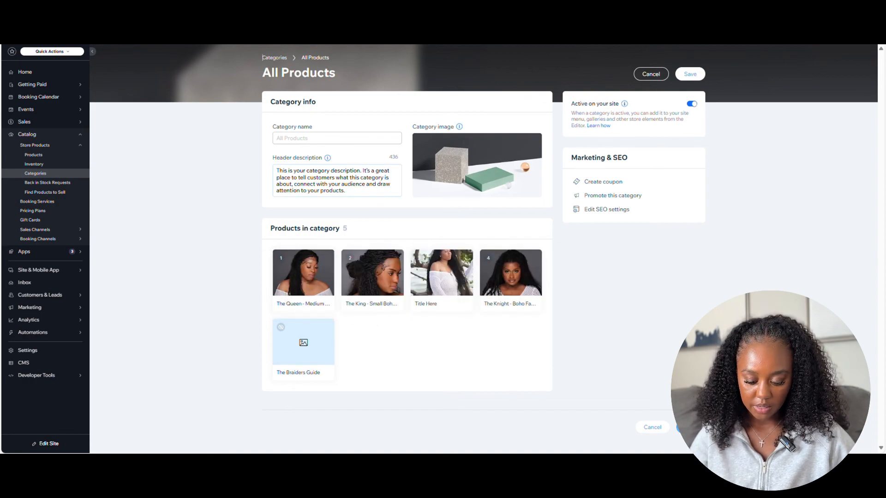
left_click(690, 74)
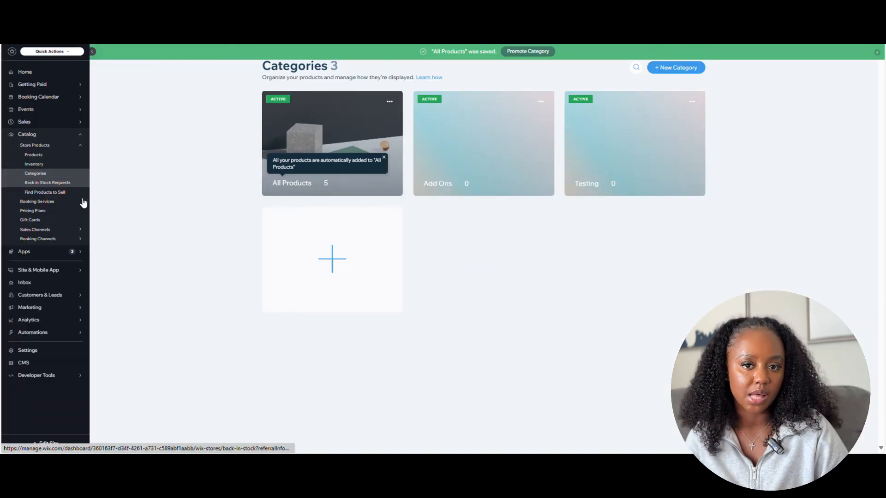
Open the store's Back in Stock Requests.
left_click(51, 182)
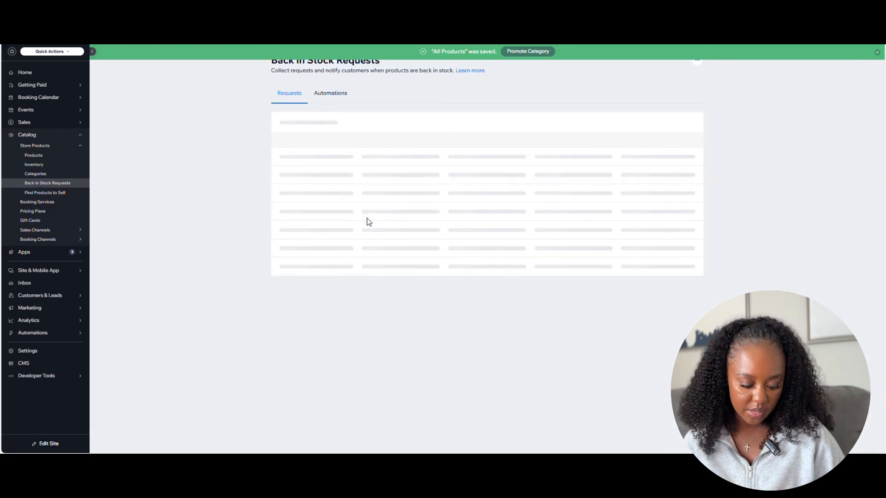